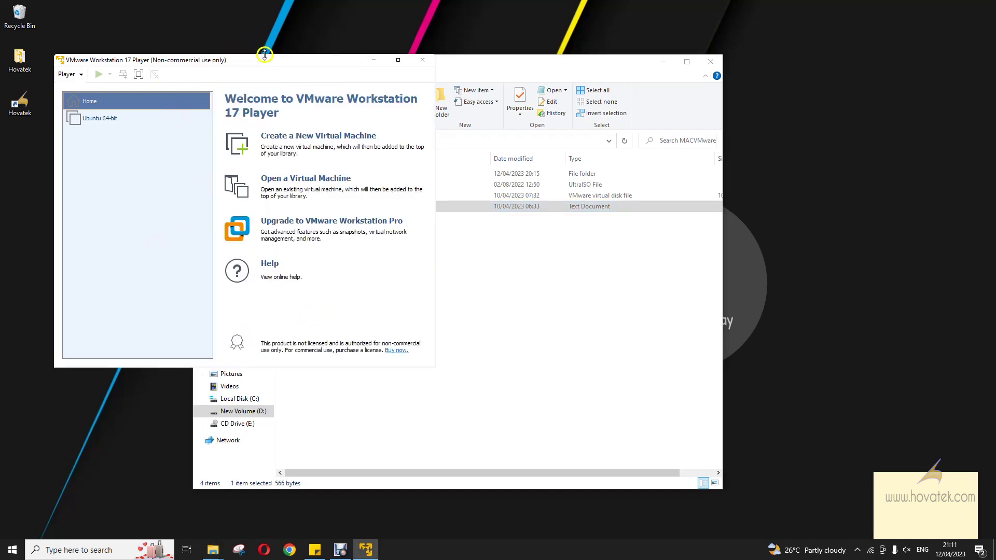
Step: Bring up the unlocker folder from Downloads and copy its address
{"action": "left_click_drag", "start_coordinate": [266, 60], "coordinate": [259, 86]}
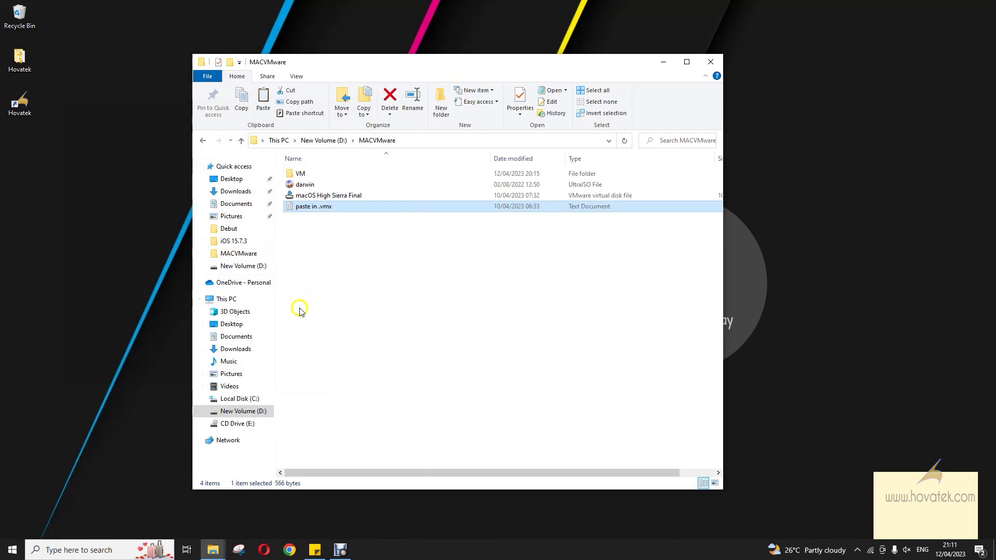
{"action": "left_click", "coordinate": [222, 547]}
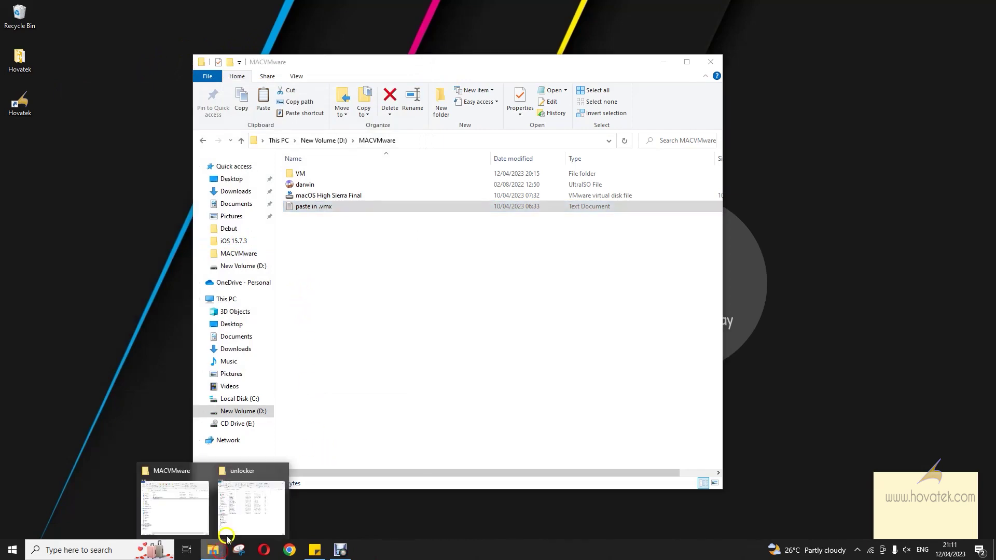
{"action": "mouse_move", "coordinate": [267, 495]}
{"action": "left_click", "coordinate": [266, 494]}
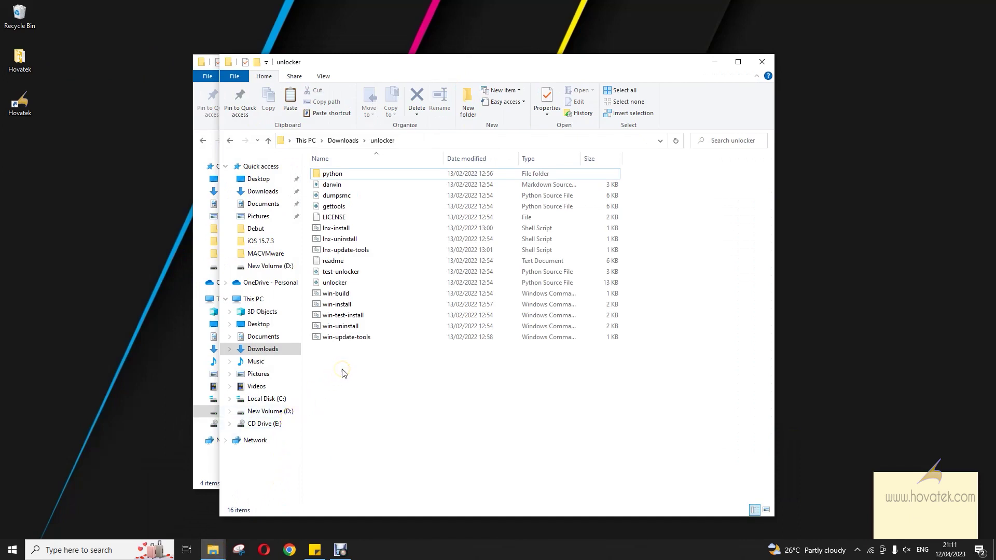
{"action": "left_click", "coordinate": [402, 227]}
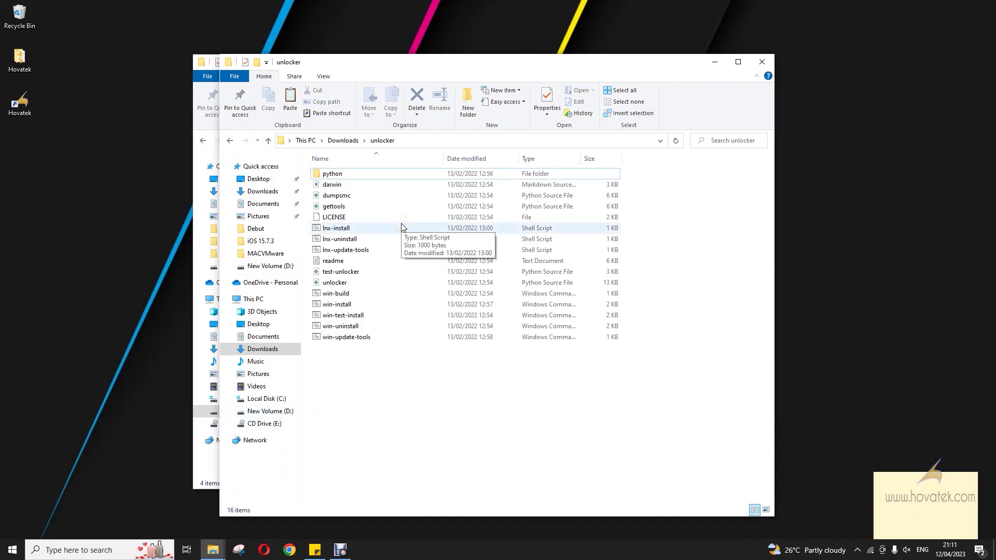
{"action": "left_click", "coordinate": [394, 140]}
{"action": "right_click", "coordinate": [395, 142]}
{"action": "left_click", "coordinate": [410, 145]}
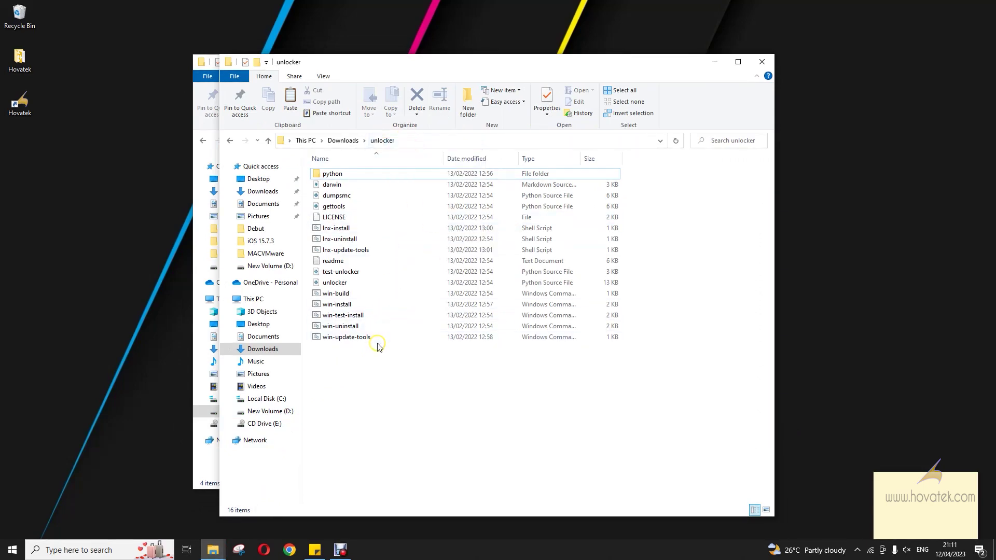
Step: Open Command Prompt and change the directory to C:\Users\USER\Downloads\unlocker
{"action": "key", "text": "super"}
{"action": "type", "text": "cmd"}
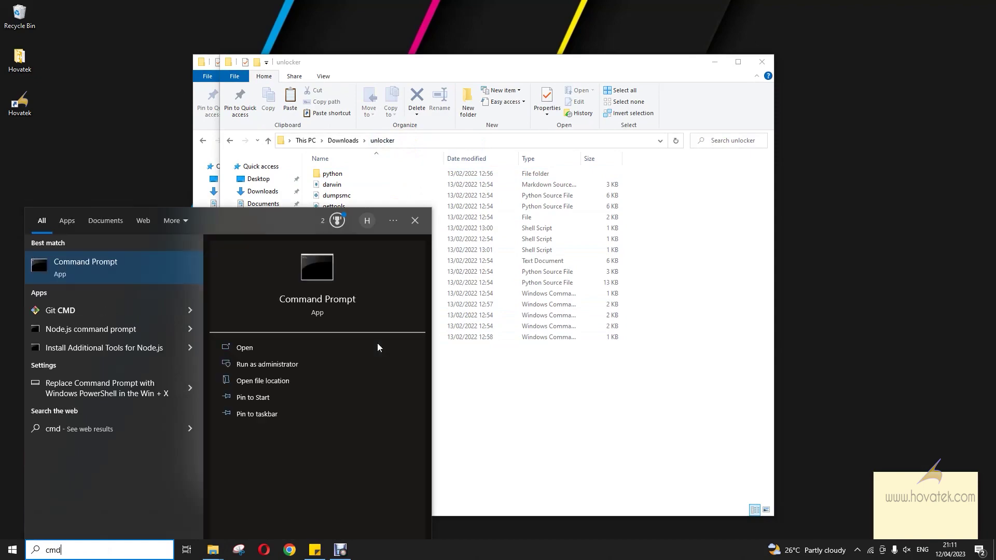
{"action": "key", "text": "Return"}
{"action": "left_click", "coordinate": [377, 344]}
{"action": "type", "text": "cd"}
{"action": "right_click", "coordinate": [322, 244]}
{"action": "key", "text": "Return"}
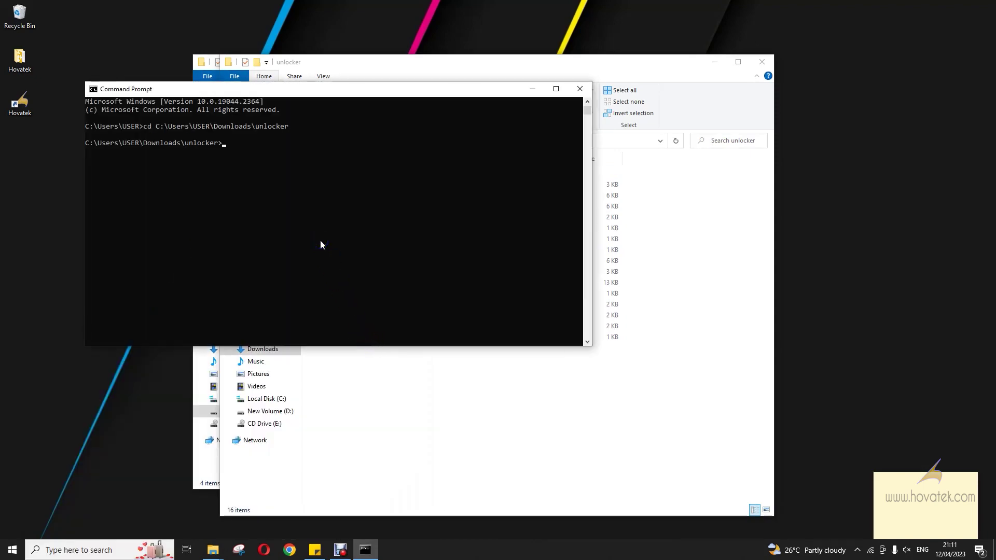
Step: Try to run win-install.cmd from the unlocker folder without administrator rights, and close the Command Prompt
{"action": "left_click", "coordinate": [428, 435]}
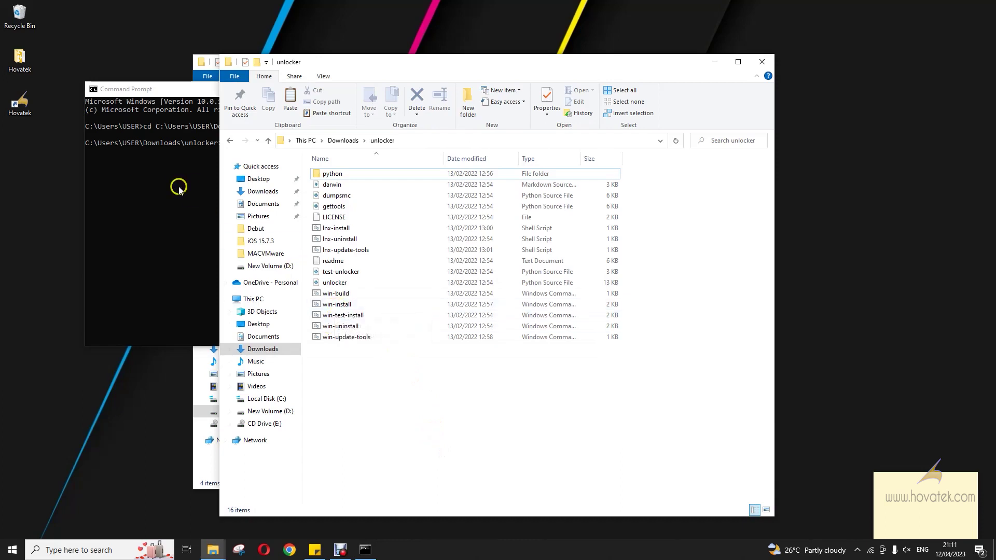
{"action": "left_click", "coordinate": [167, 199]}
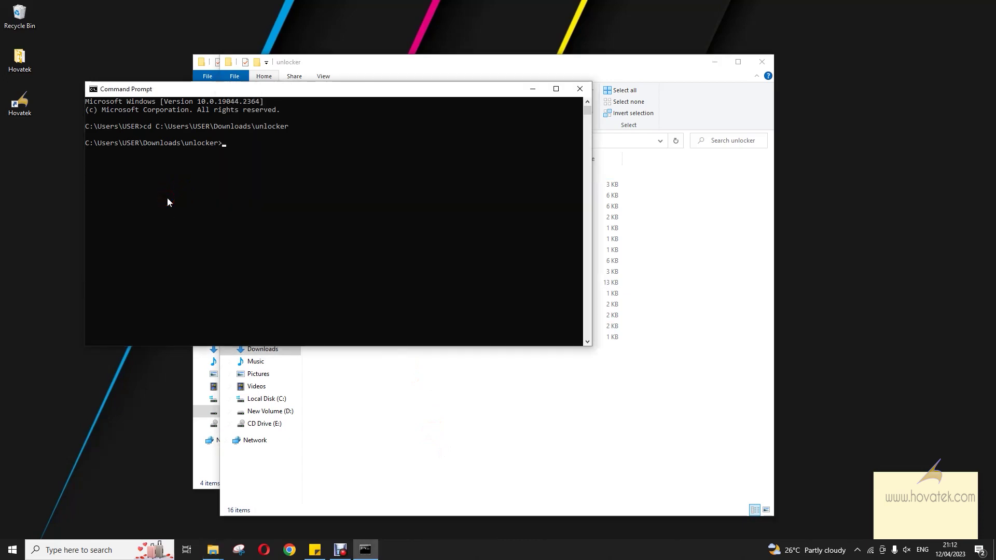
{"action": "type", "text": "win-install.cmd"}
{"action": "key", "text": "Return"}
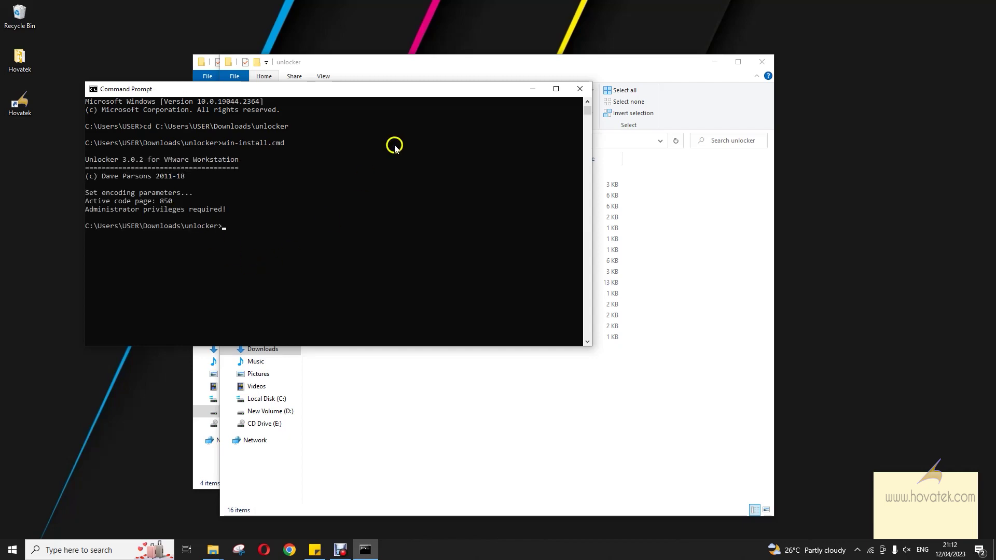
{"action": "left_click", "coordinate": [577, 90]}
Step: Copy the unlocker folder's address again and open Command Prompt as administrator
{"action": "right_click", "coordinate": [388, 139]}
{"action": "left_click", "coordinate": [403, 146]}
{"action": "key", "text": "super"}
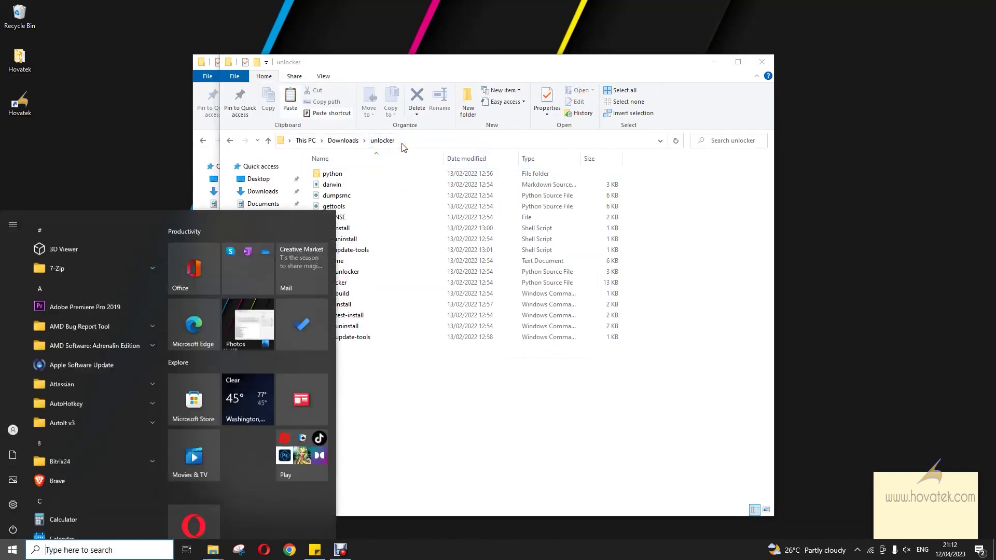
{"action": "type", "text": "cmd"}
{"action": "left_click", "coordinate": [260, 368]}
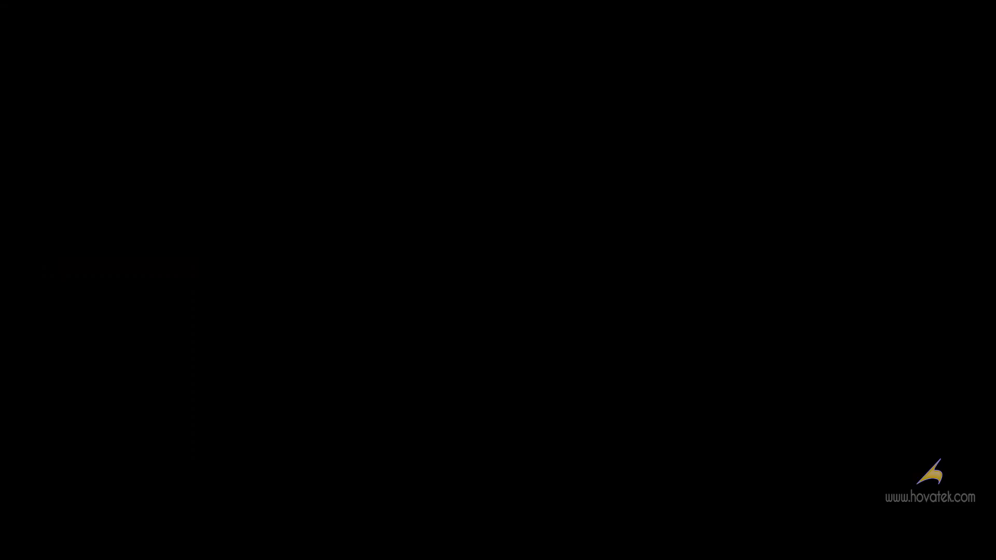
{"action": "left_click", "coordinate": [418, 343]}
{"action": "left_click", "coordinate": [345, 193]}
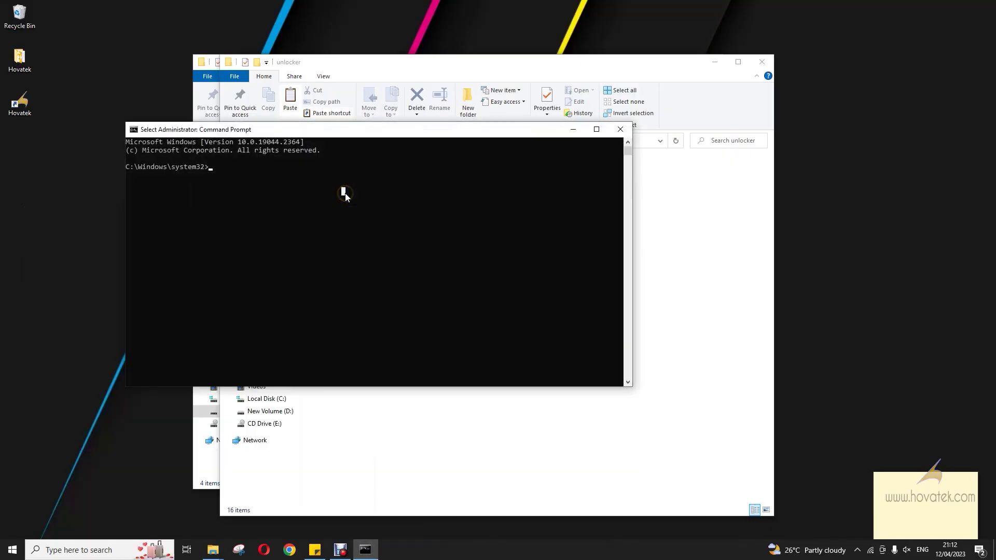
Step: Run win-install.cmd from C:\Users\USER\Downloads\unlocker in the administrator Command Prompt, and close that prompt and the unlocker window
{"action": "type", "text": "cd"}
{"action": "type", "text": "C:\\Users\\USER\\Downloads\\unlocker"}
{"action": "key", "text": "Return"}
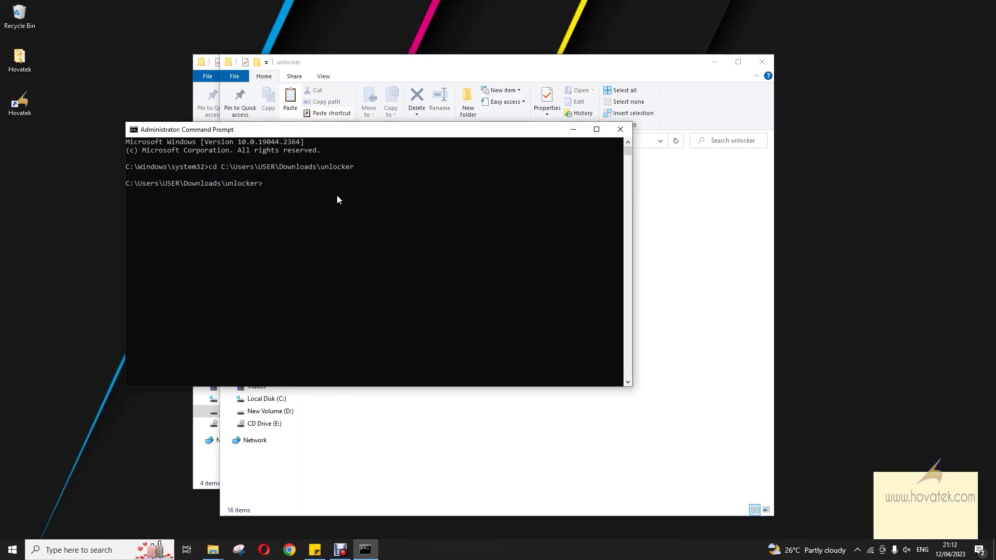
{"action": "type", "text": "win-install.cmd"}
{"action": "key", "text": "Return"}
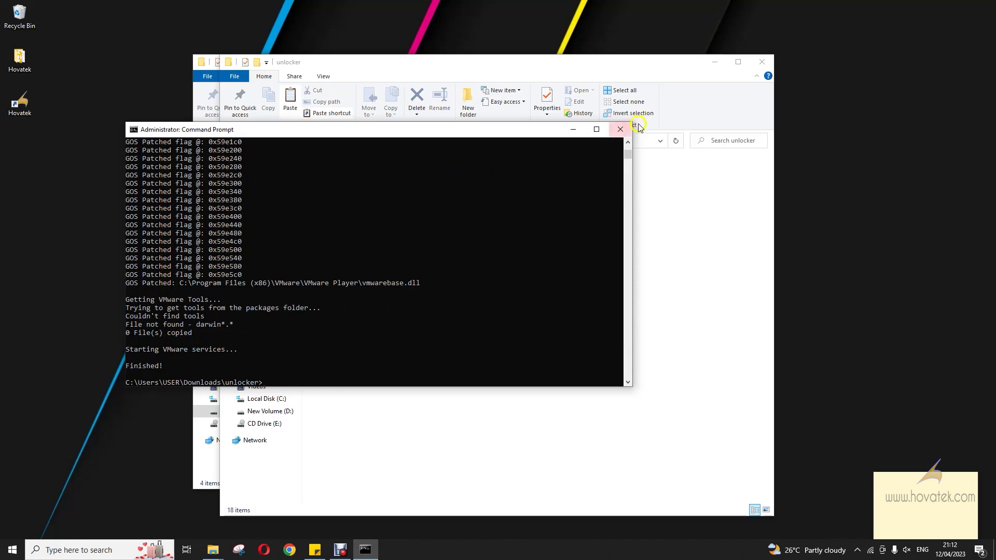
{"action": "left_click", "coordinate": [621, 130]}
{"action": "left_click", "coordinate": [761, 62]}
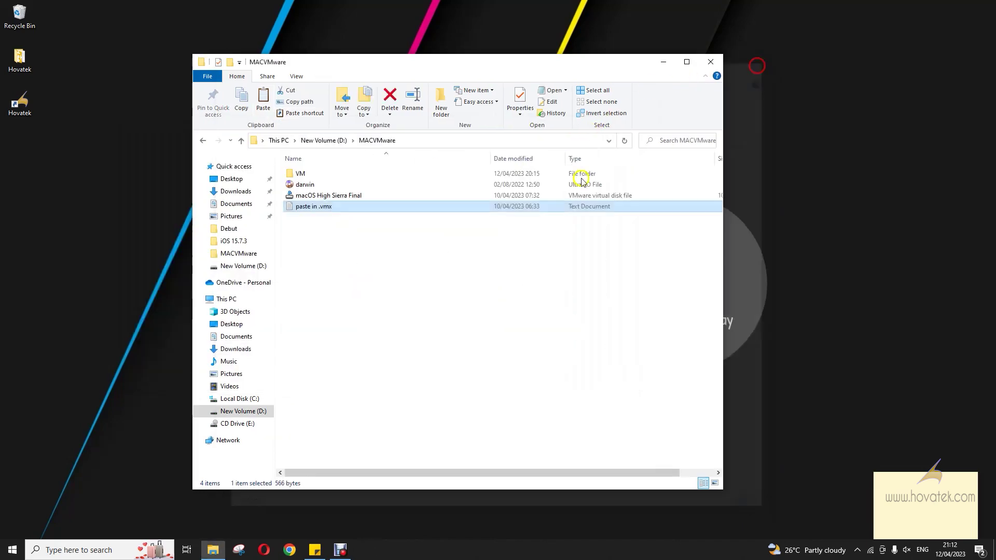
Step: Launch VMware Workstation 17 Player, reposition its window and minimize the MACVMware folder window
{"action": "key", "text": "super"}
{"action": "type", "text": "vmw"}
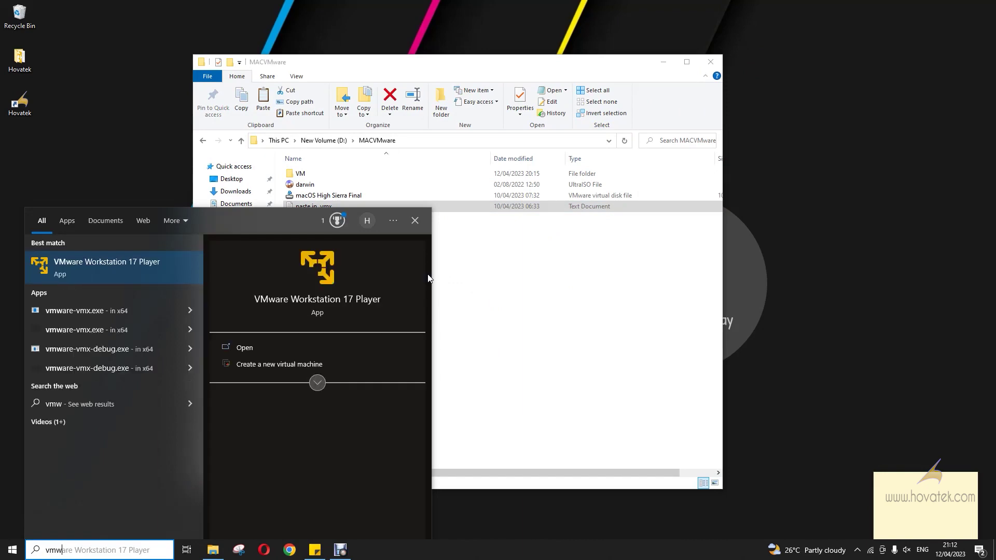
{"action": "key", "text": "Return"}
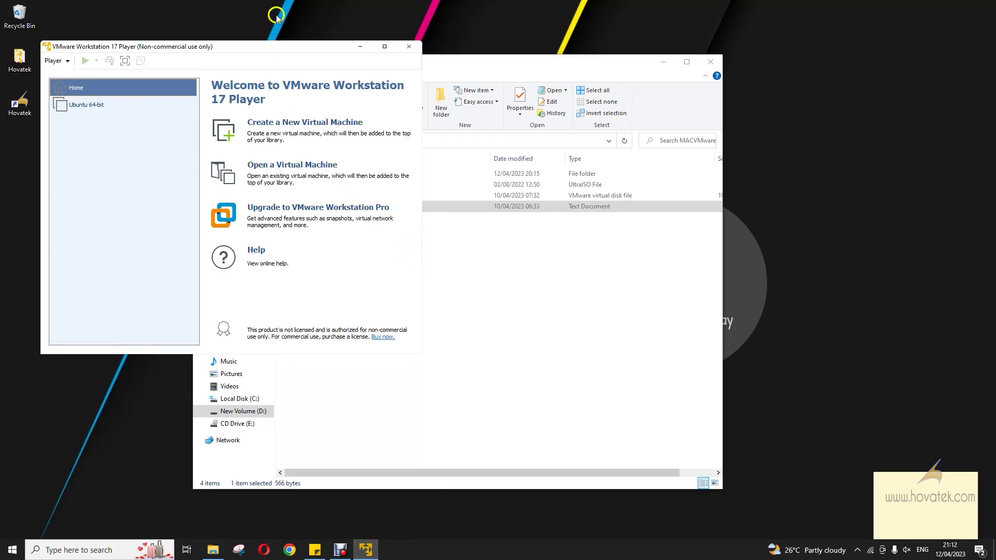
{"action": "left_click_drag", "start_coordinate": [294, 52], "coordinate": [358, 133]}
{"action": "left_click", "coordinate": [663, 62]}
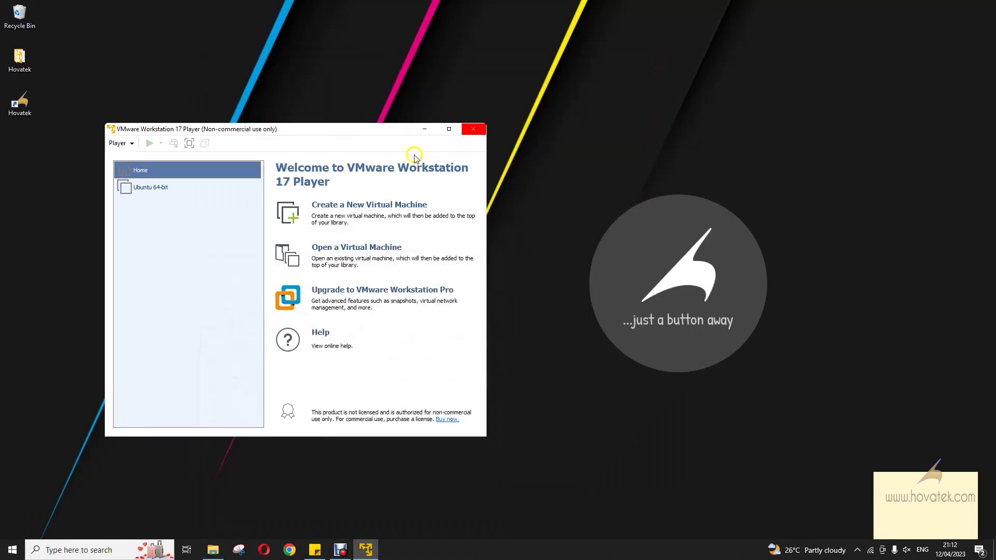
Step: Start a new virtual machine with a blank hard disk and Apple Mac OS X, version macOS 10.13, as guest system
{"action": "left_click", "coordinate": [366, 207]}
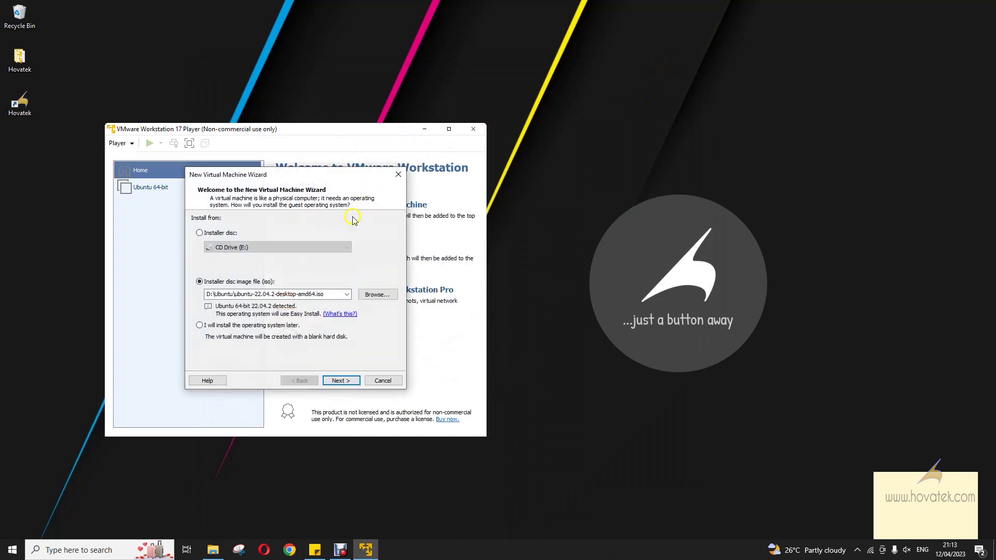
{"action": "left_click", "coordinate": [200, 326]}
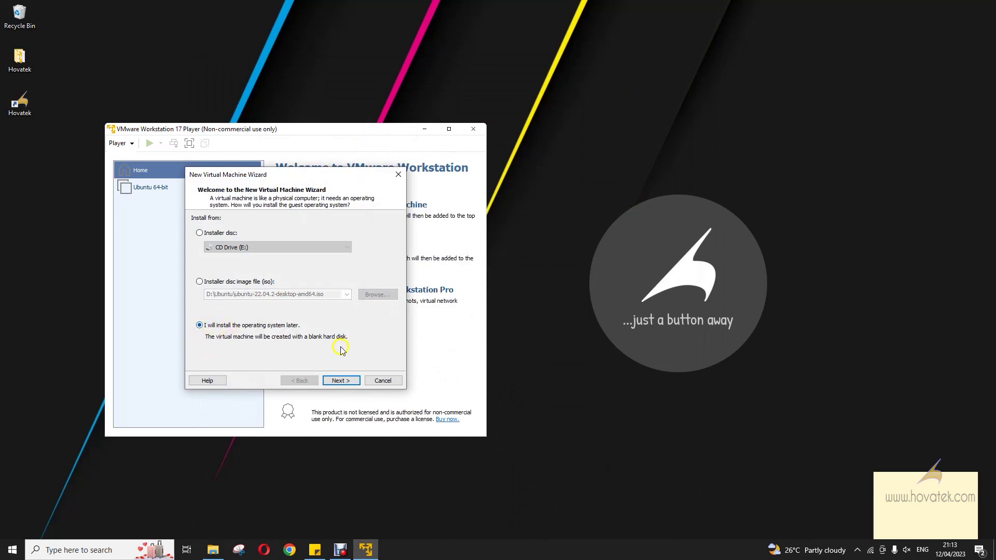
{"action": "left_click", "coordinate": [341, 380]}
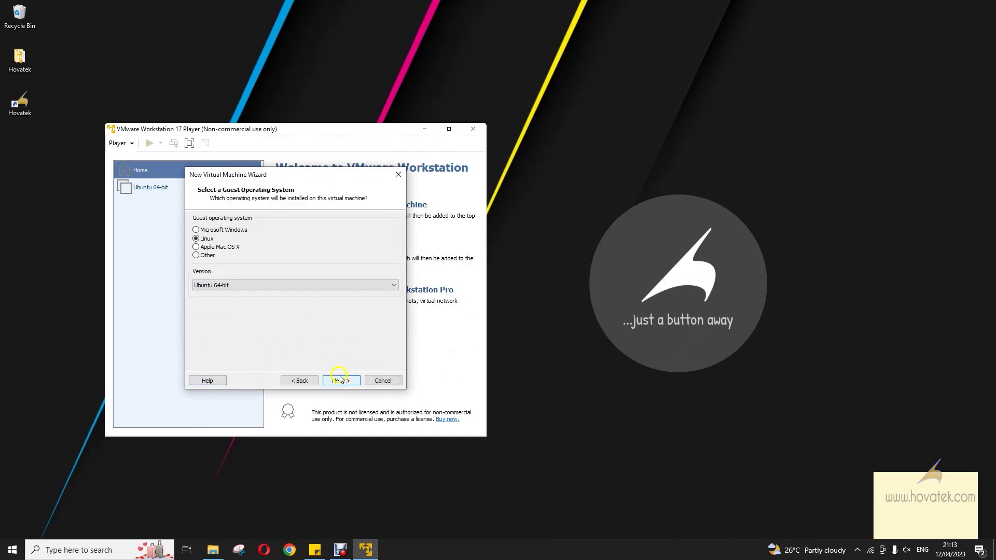
{"action": "left_click", "coordinate": [197, 248]}
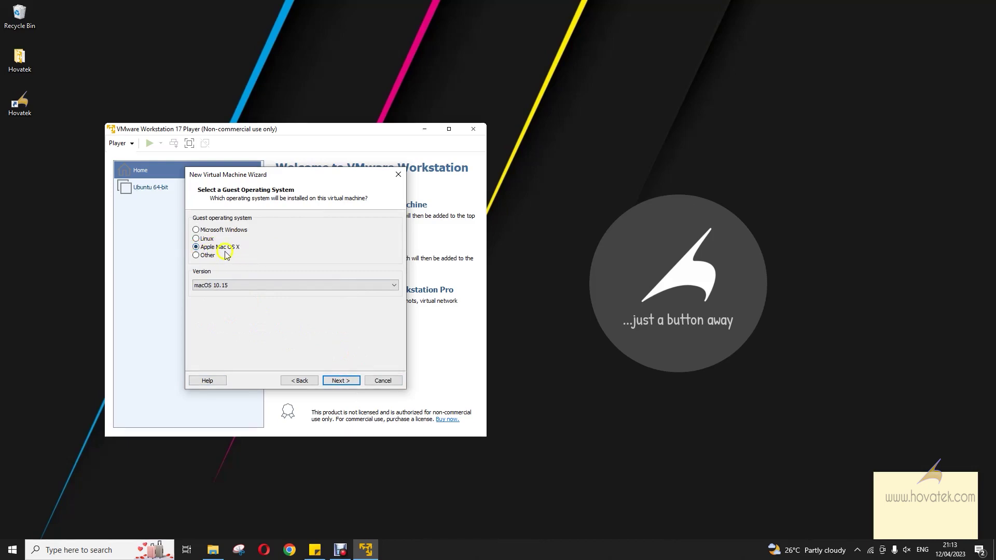
{"action": "left_click", "coordinate": [256, 285]}
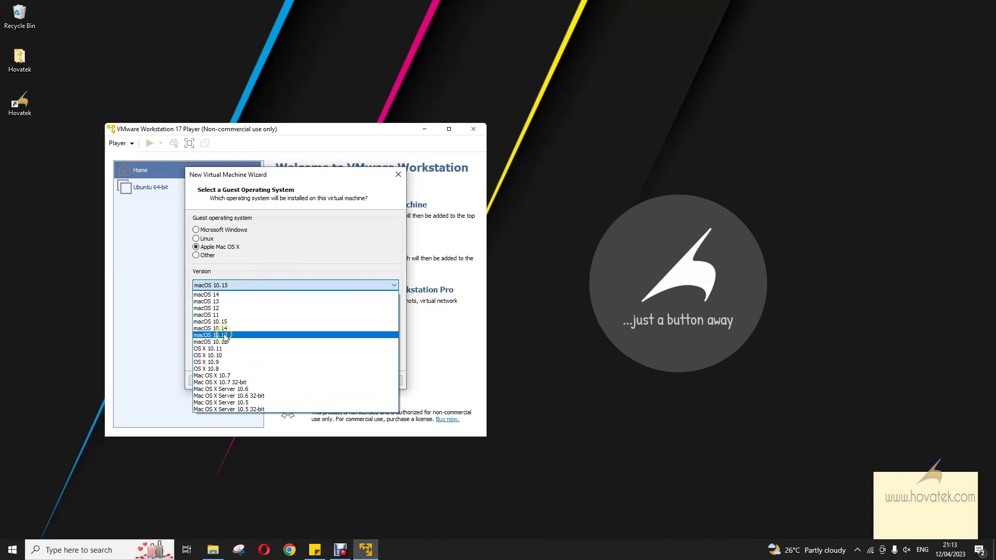
{"action": "left_click", "coordinate": [226, 335]}
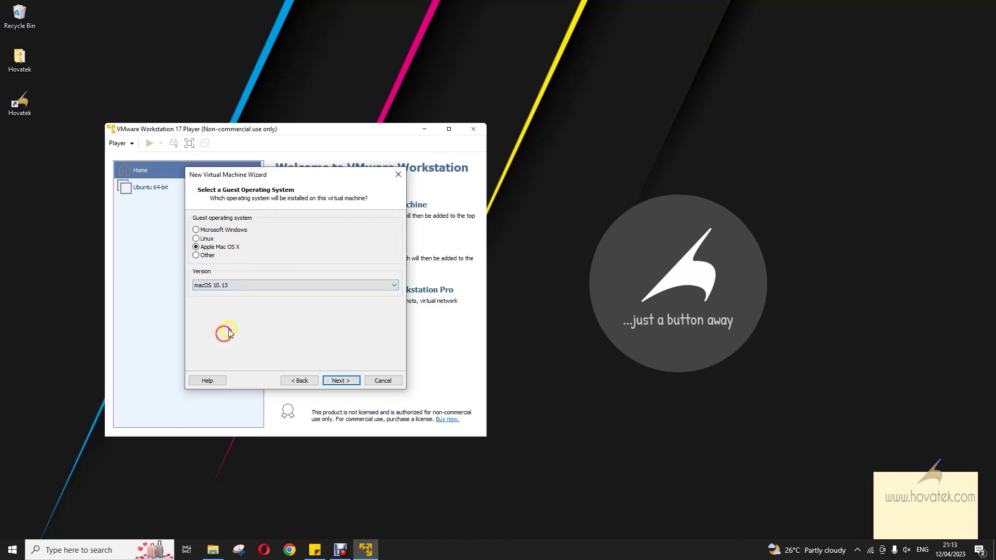
{"action": "left_click", "coordinate": [348, 382]}
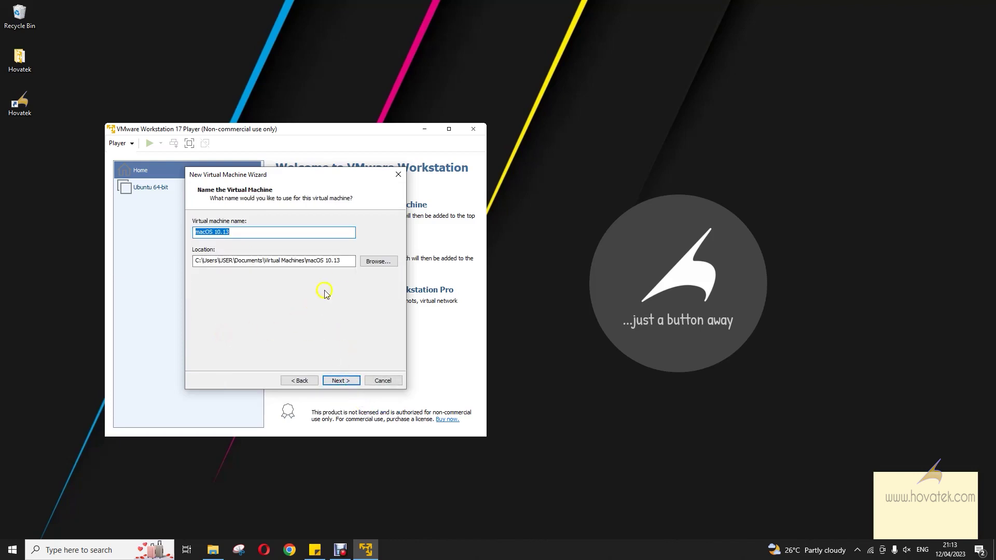
Step: Set the virtual machine's location to the VM folder inside MACVMware on New Volume (D:)
{"action": "left_click", "coordinate": [390, 263]}
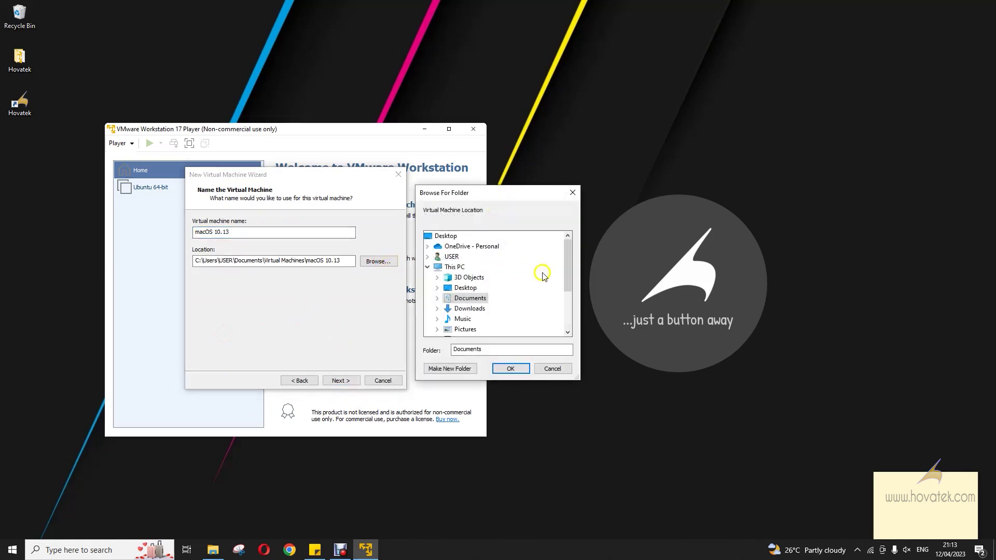
{"action": "left_click_drag", "start_coordinate": [567, 262], "coordinate": [564, 292]}
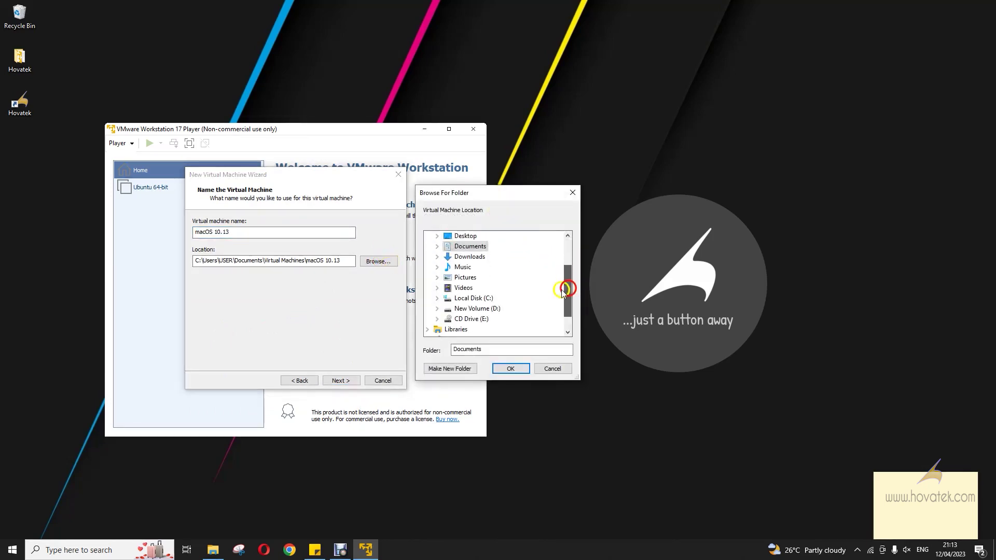
{"action": "left_click", "coordinate": [436, 309]}
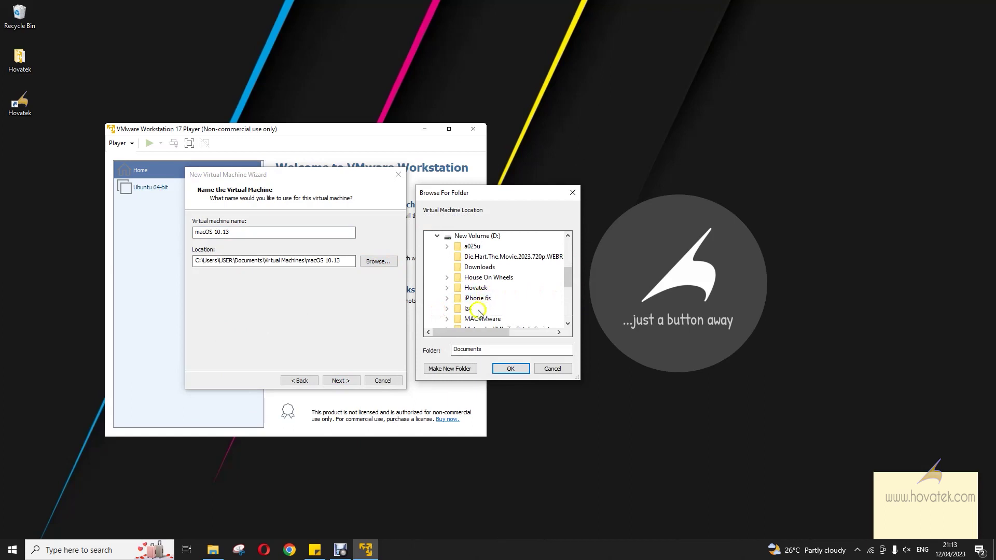
{"action": "left_click", "coordinate": [447, 319]}
{"action": "left_click", "coordinate": [475, 319]}
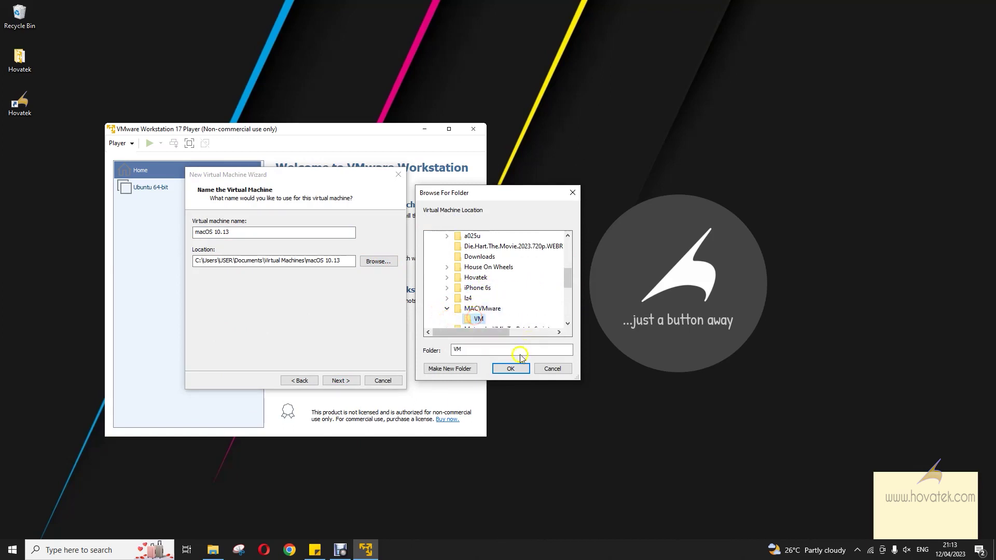
{"action": "left_click", "coordinate": [506, 368]}
Step: Accept a 40 GB virtual disk split into multiple files and finish creating the virtual machine
{"action": "left_click", "coordinate": [339, 380]}
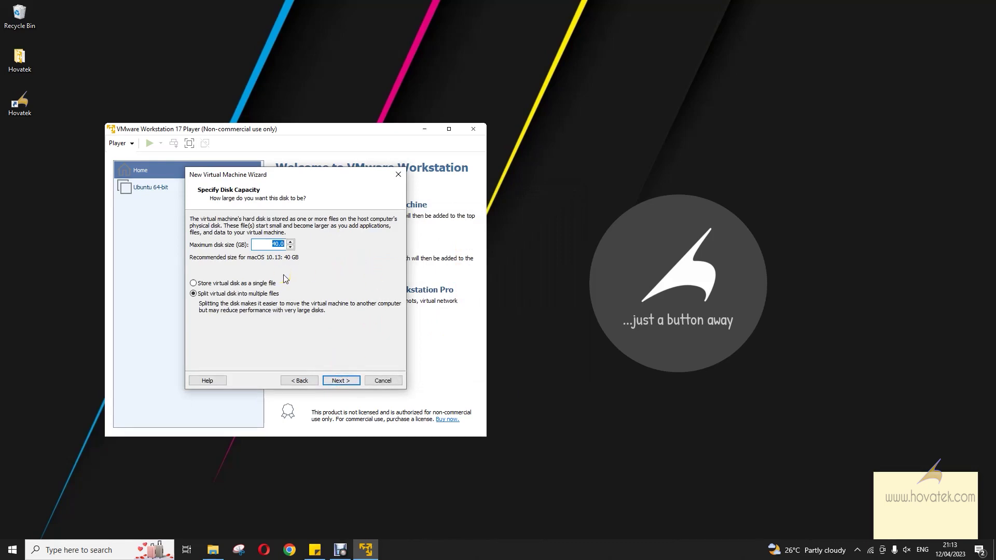
{"action": "left_click", "coordinate": [338, 381]}
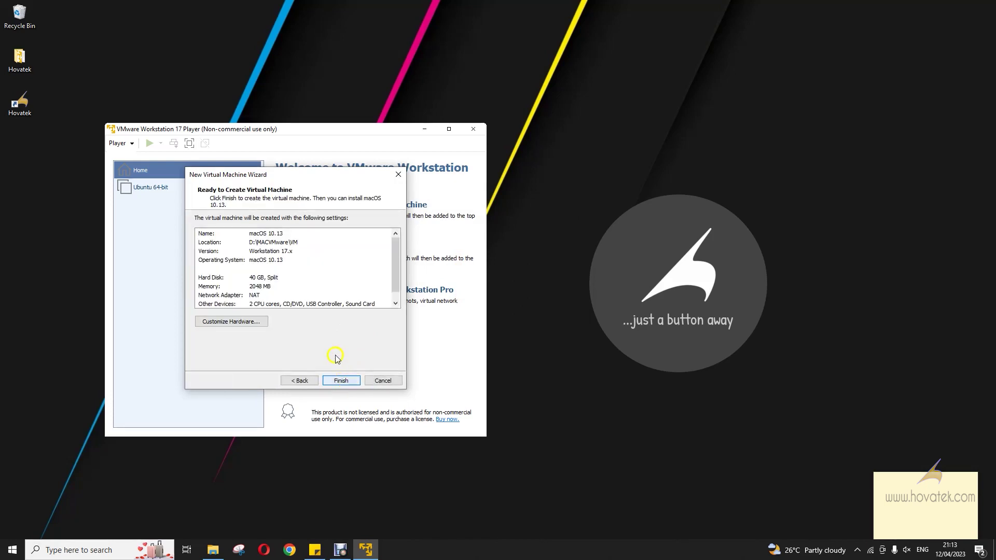
{"action": "left_click", "coordinate": [342, 382]}
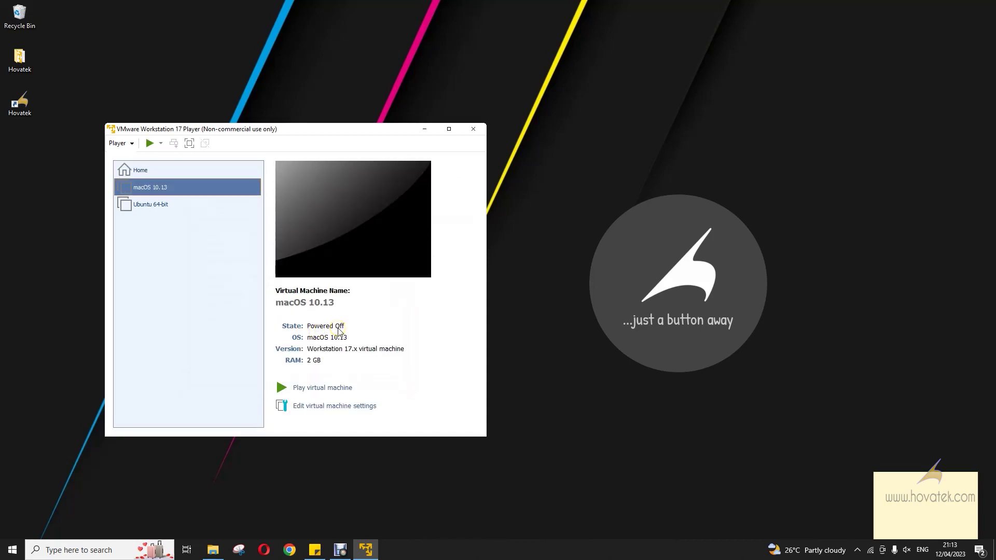
Step: Remove the 40 GB SATA hard disk from the macOS 10.13 virtual machine's settings
{"action": "left_click", "coordinate": [311, 410]}
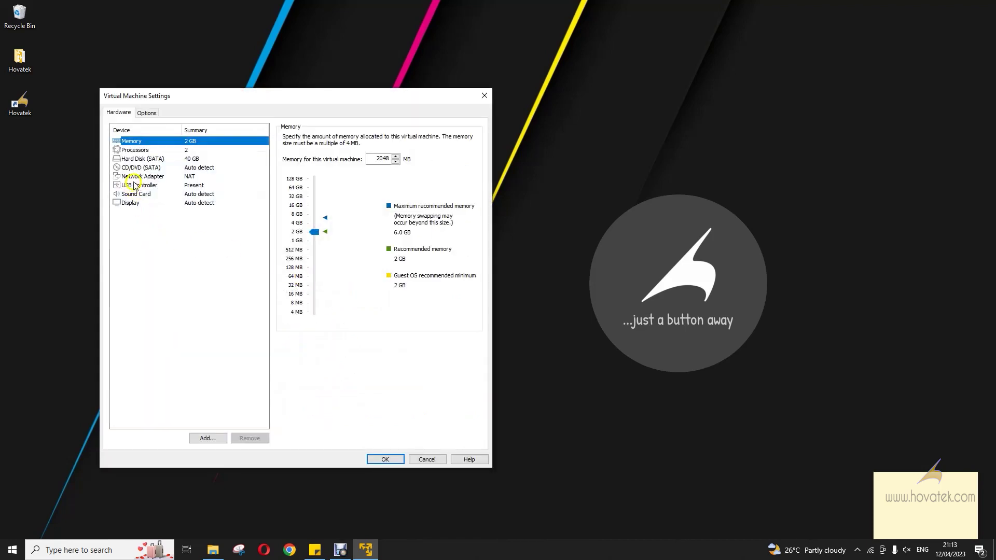
{"action": "left_click", "coordinate": [139, 159]}
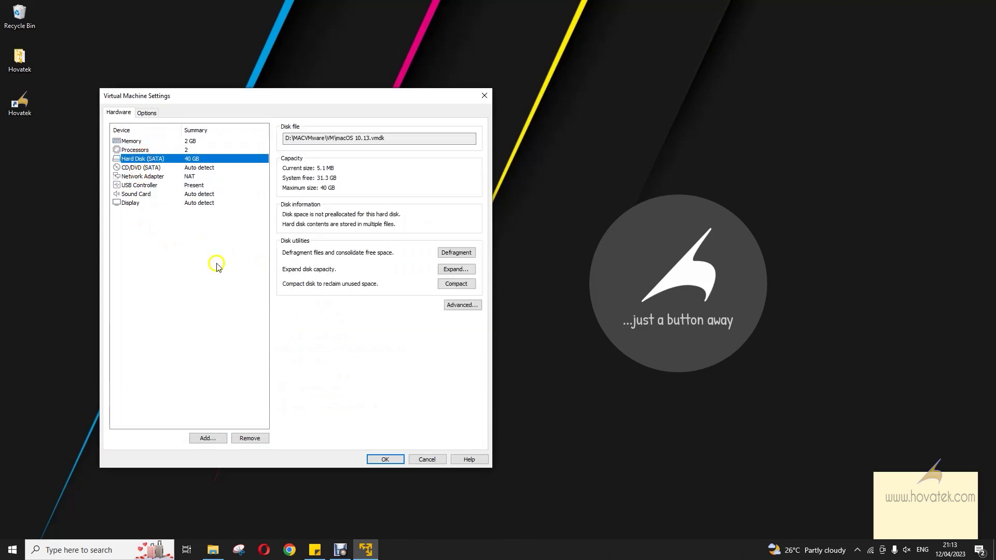
{"action": "left_click", "coordinate": [248, 438]}
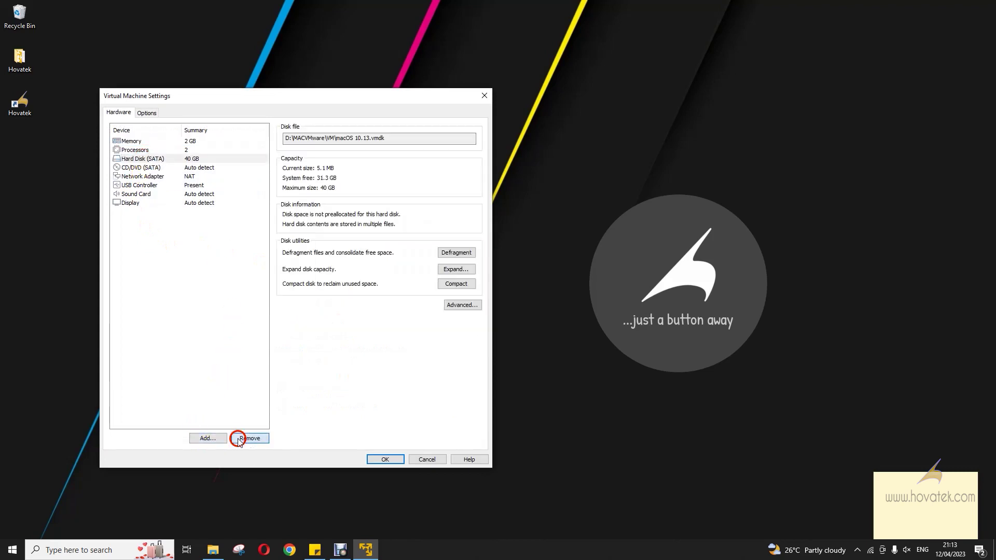
Step: Start adding a SATA hard disk to the virtual machine with the option to use an existing virtual disk
{"action": "left_click", "coordinate": [208, 438]}
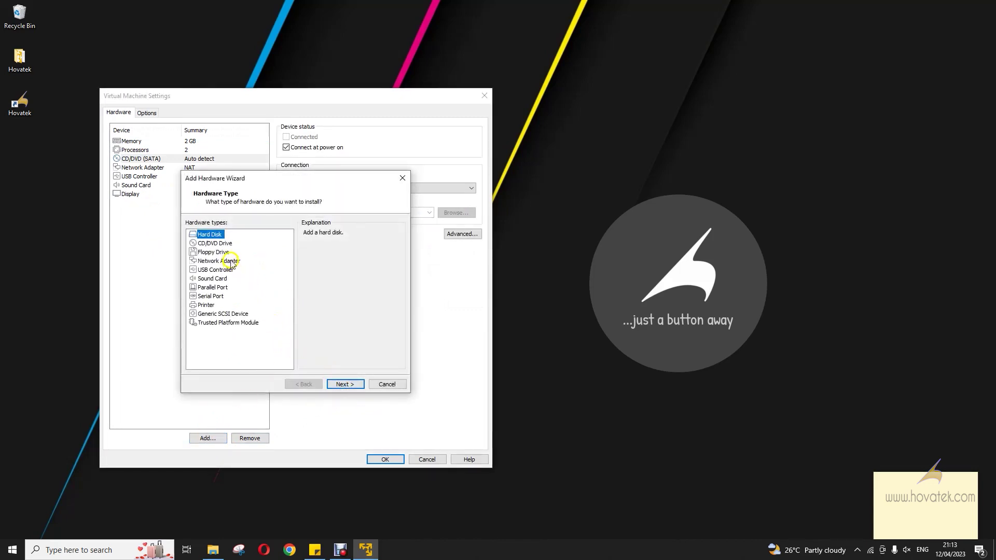
{"action": "left_click", "coordinate": [344, 384]}
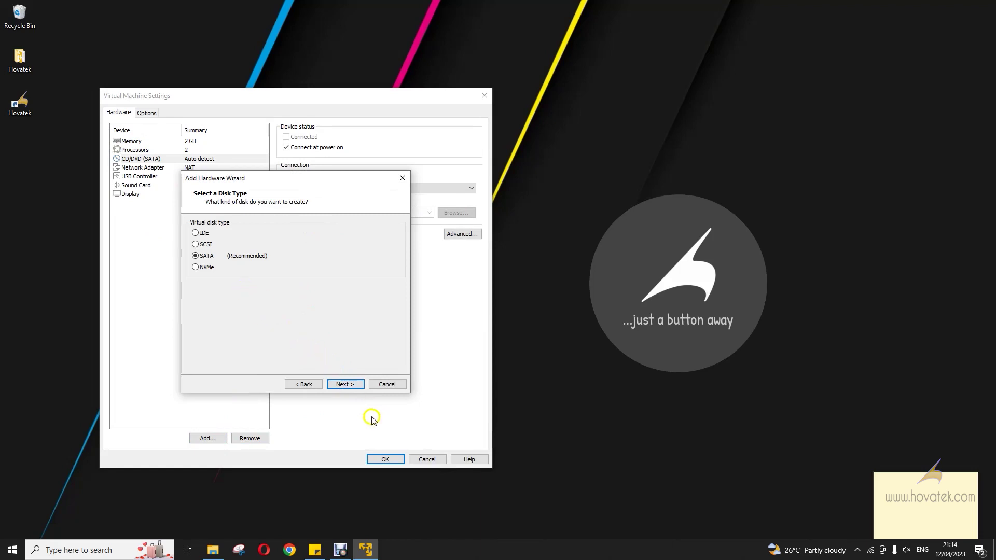
{"action": "left_click", "coordinate": [345, 385]}
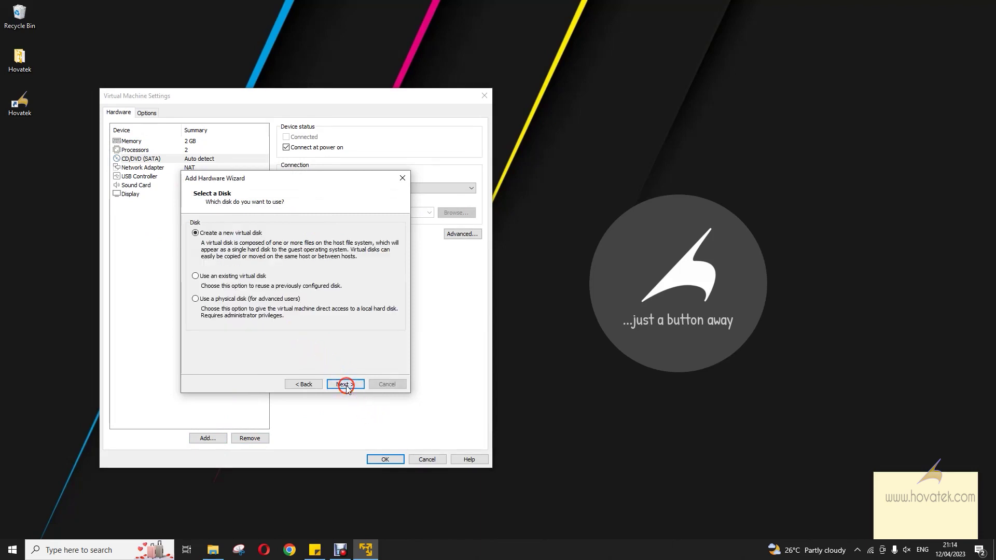
{"action": "left_click", "coordinate": [196, 277]}
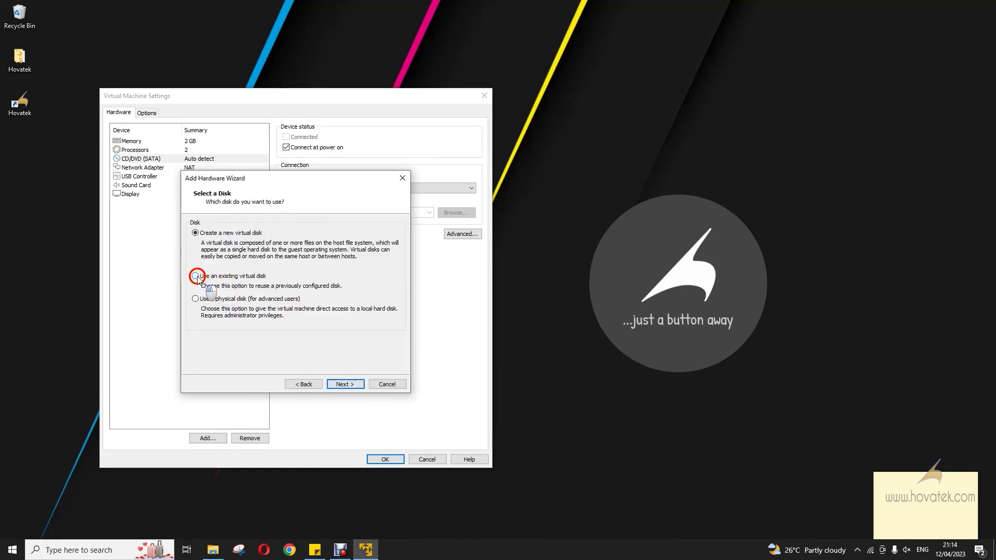
{"action": "left_click", "coordinate": [345, 384]}
Step: Attach macOS High Sierra Final.vmdk from the MACVMware folder on New Volume (D:), keep its existing format, and save the virtual machine settings
{"action": "left_click", "coordinate": [379, 234]}
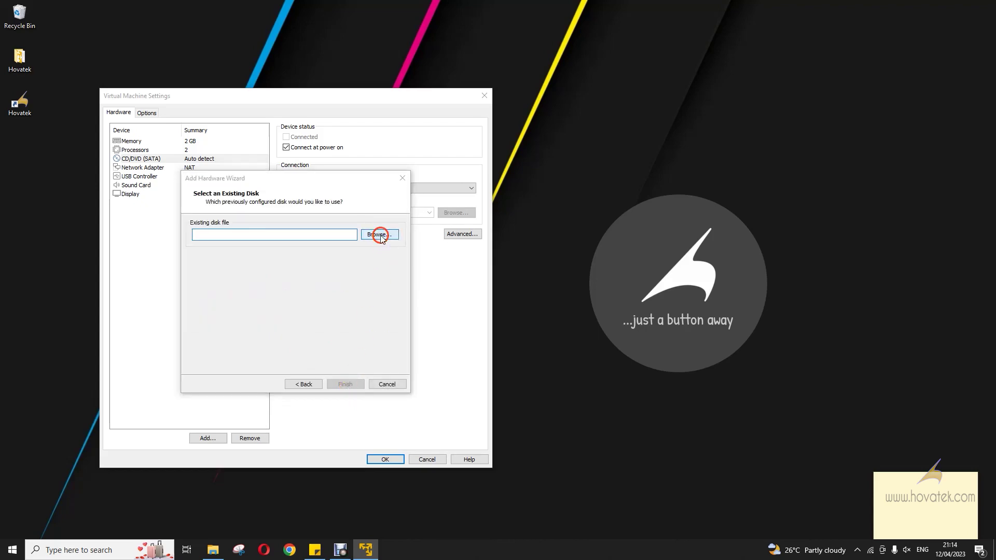
{"action": "left_click", "coordinate": [317, 217]}
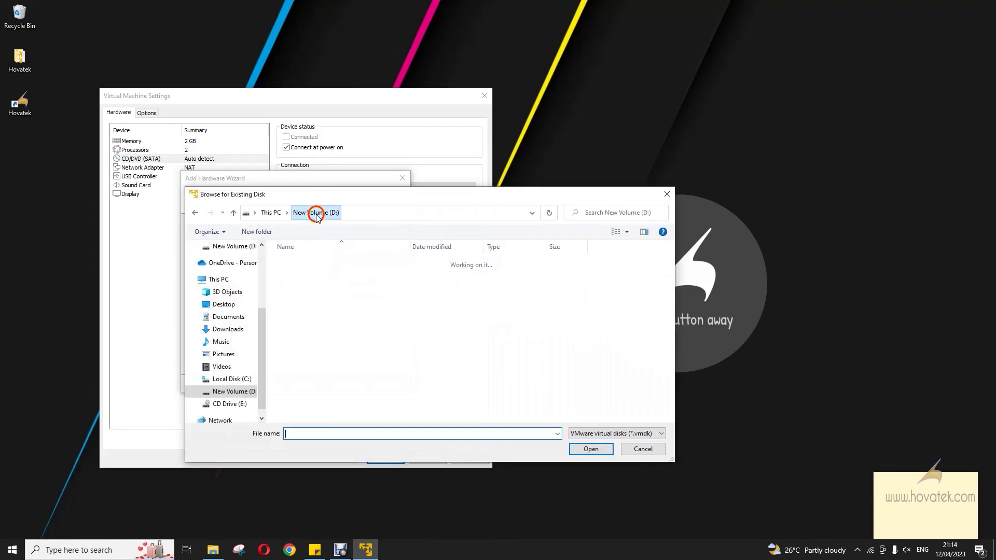
{"action": "double_click", "coordinate": [304, 337]}
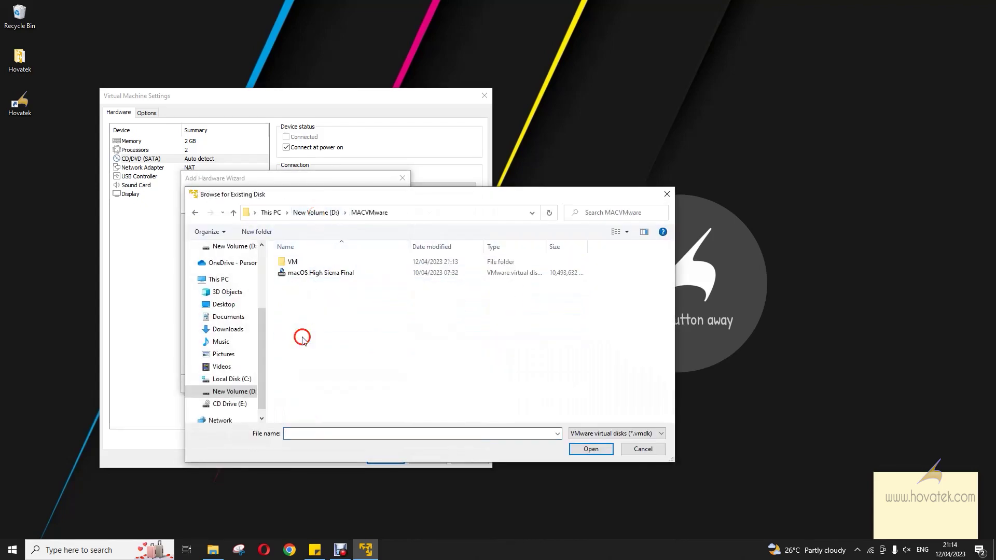
{"action": "double_click", "coordinate": [311, 273]}
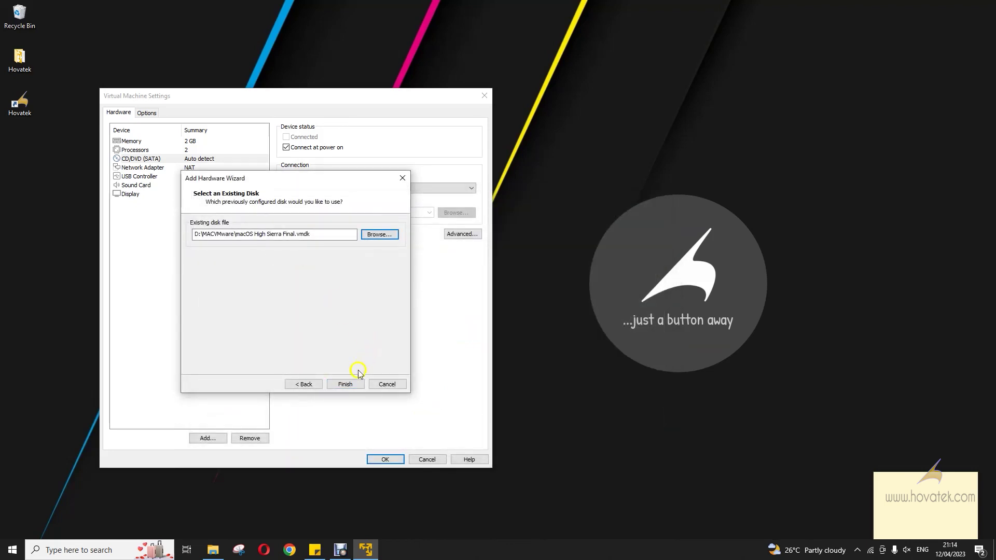
{"action": "left_click", "coordinate": [346, 383]}
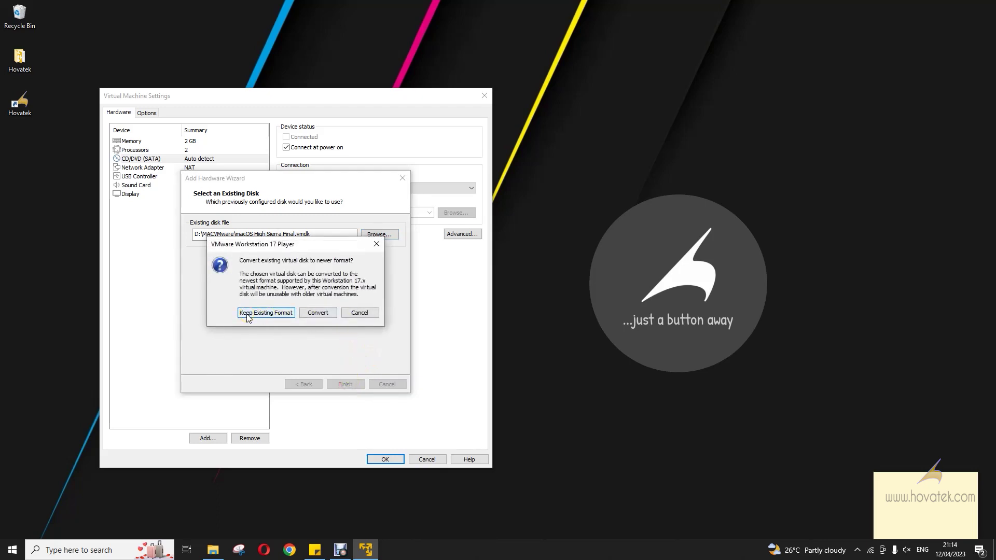
{"action": "left_click", "coordinate": [266, 313]}
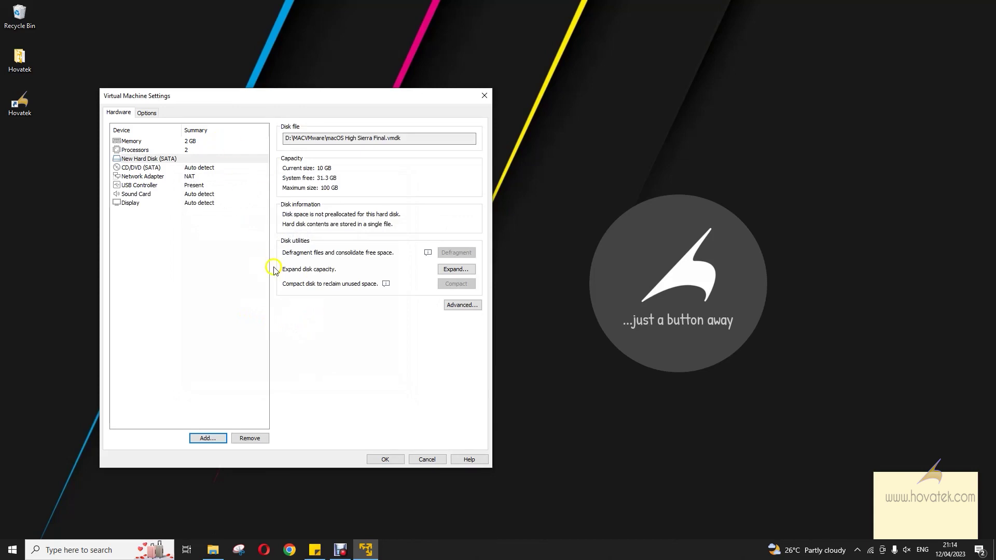
{"action": "left_click", "coordinate": [399, 462]}
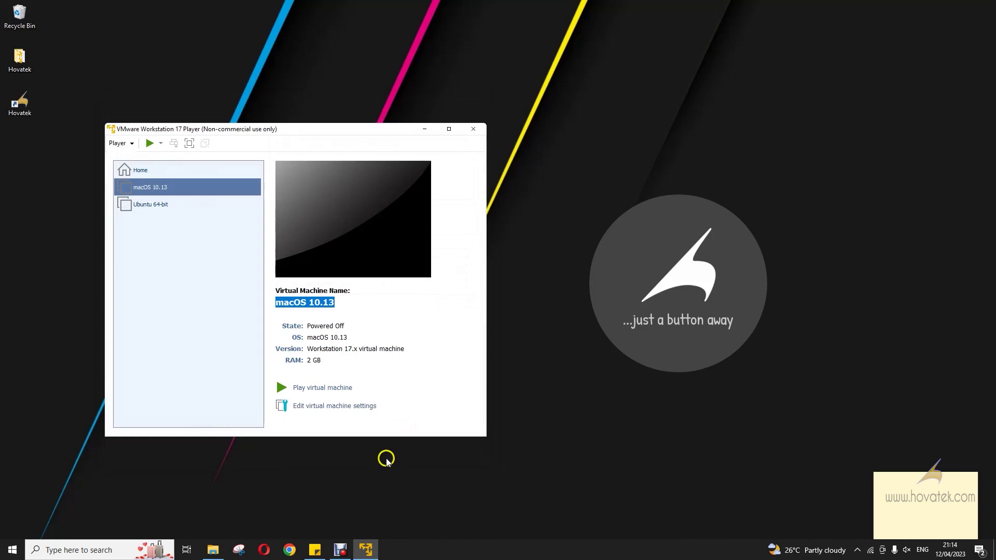
Step: Power on the macOS 10.13 virtual machine, dismiss the CPU hint, and suspend the machine to exit the player
{"action": "left_click", "coordinate": [302, 390]}
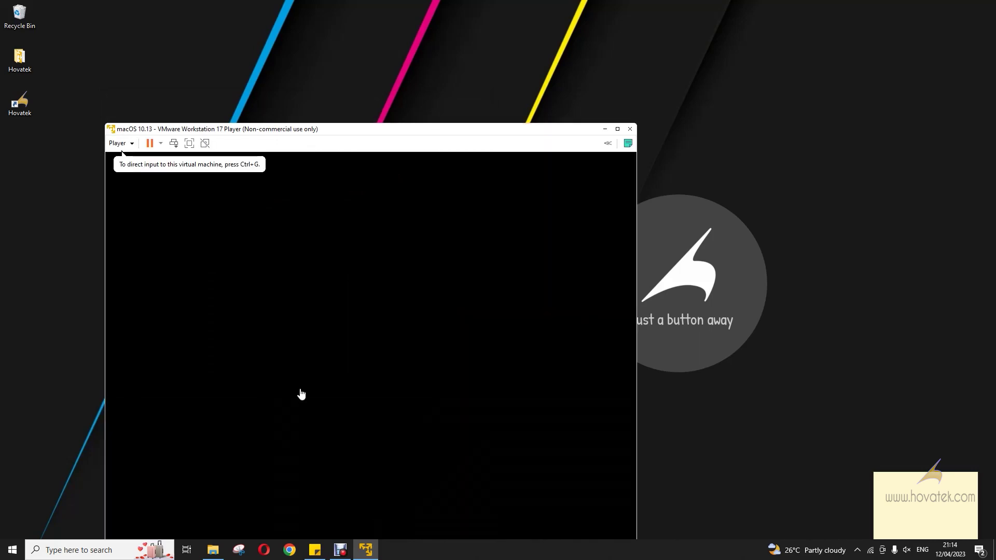
{"action": "left_click_drag", "start_coordinate": [394, 130], "coordinate": [396, 84]}
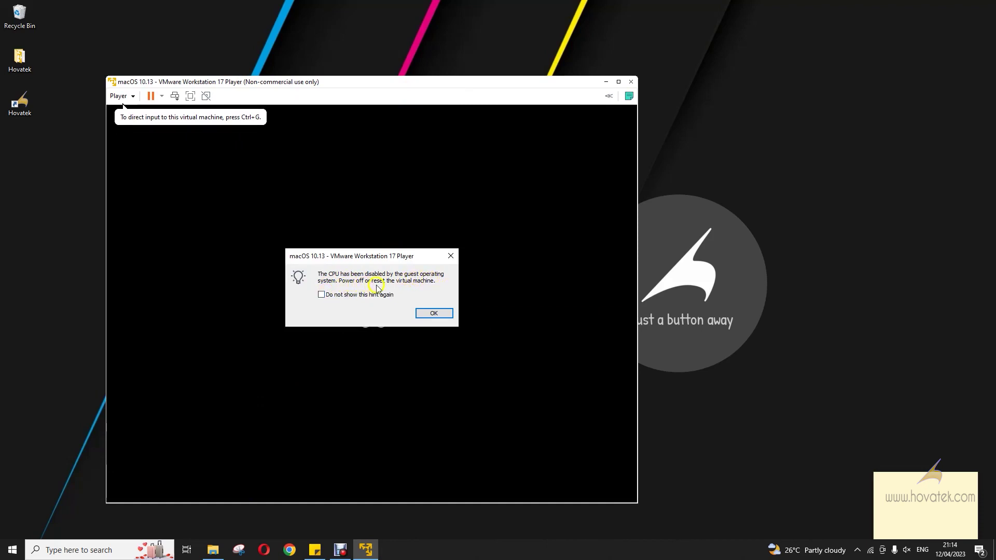
{"action": "left_click", "coordinate": [434, 312]}
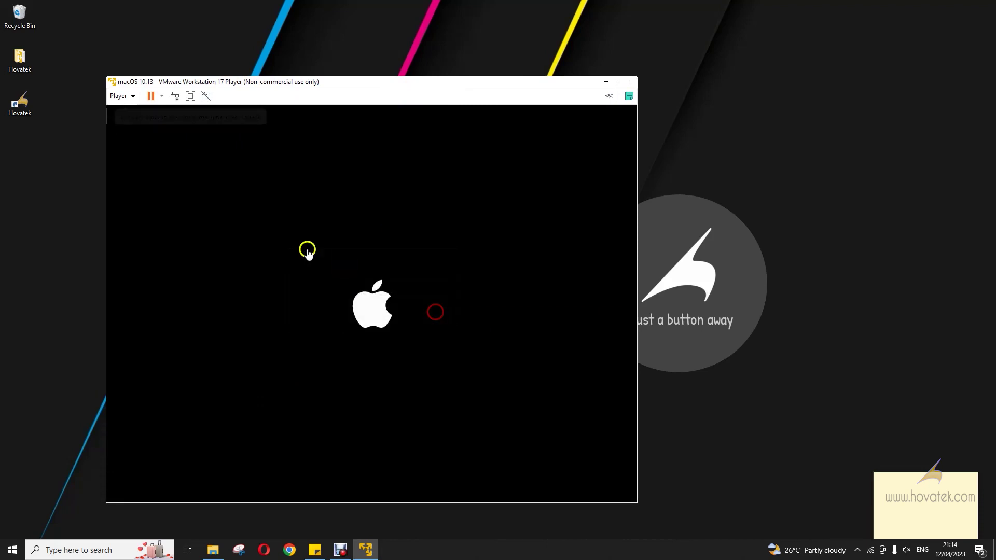
{"action": "left_click", "coordinate": [151, 96]}
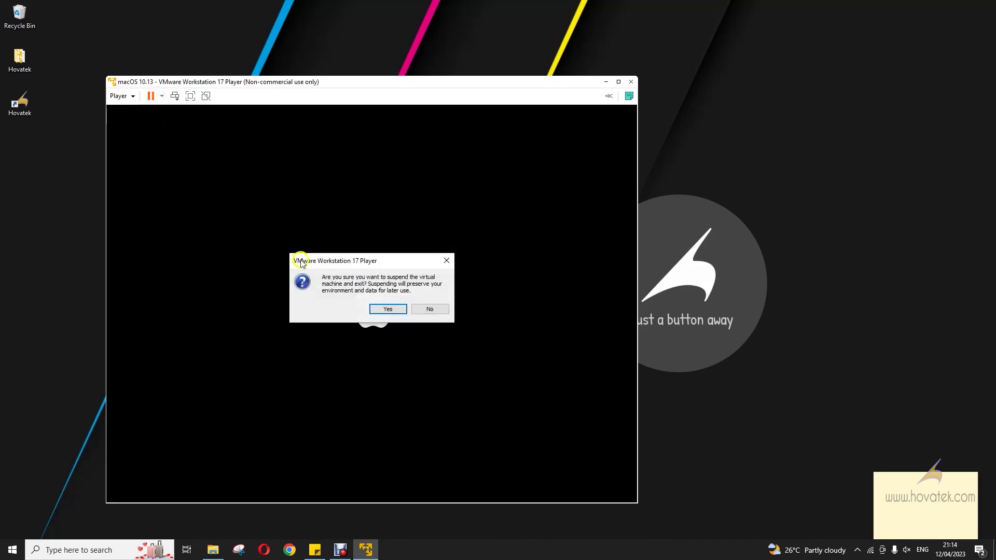
{"action": "left_click", "coordinate": [386, 309]}
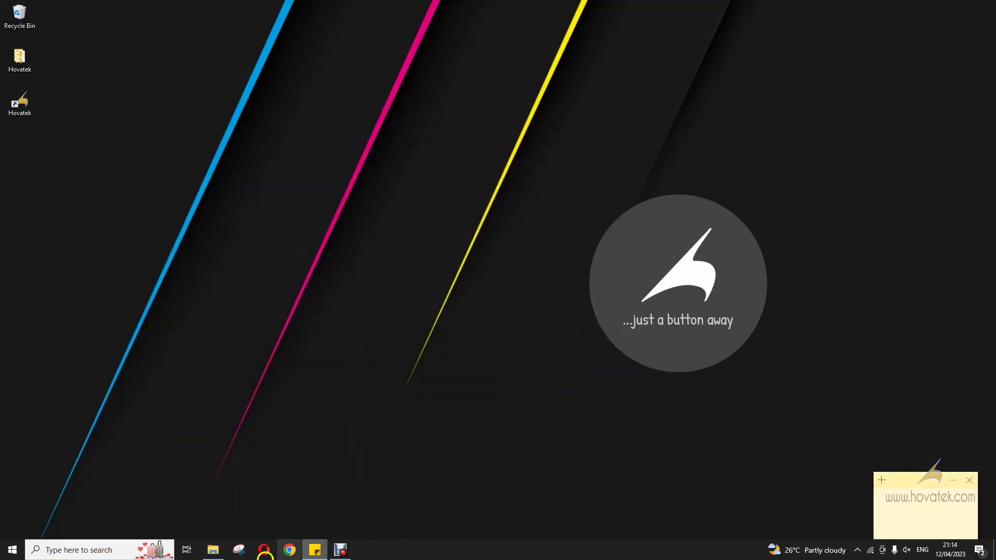
Step: Copy the entire contents of the paste in .vmx text file in the MACVMware folder and close it
{"action": "left_click", "coordinate": [212, 550]}
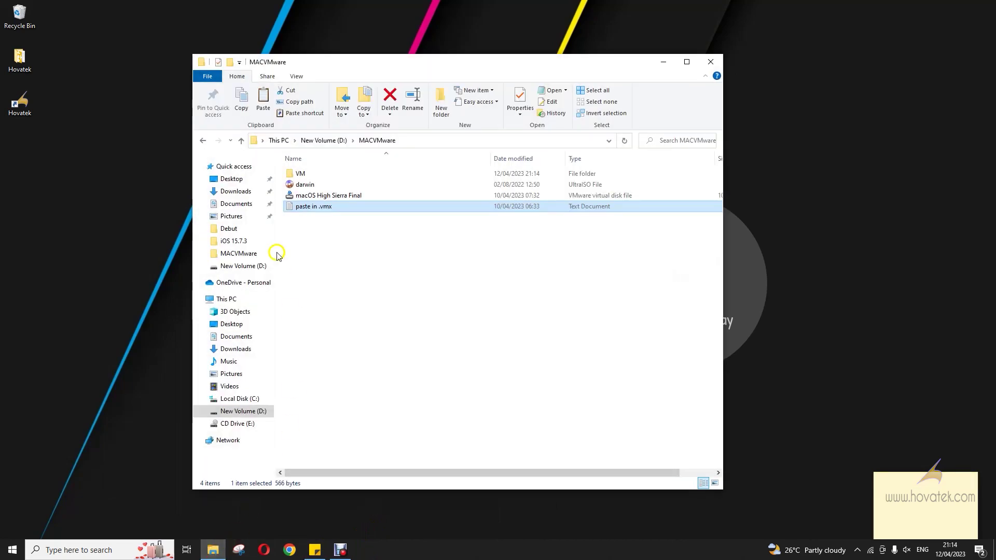
{"action": "double_click", "coordinate": [306, 208]}
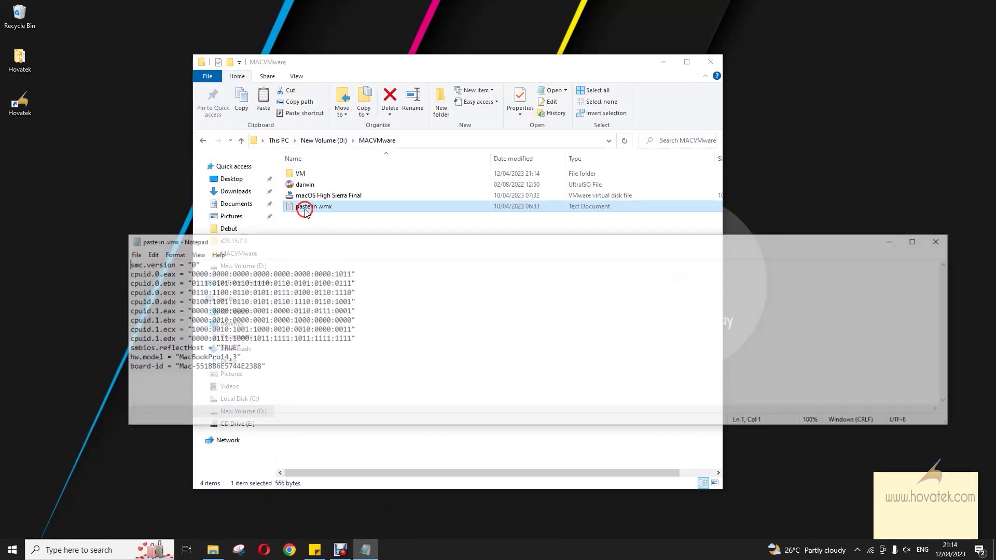
{"action": "left_click", "coordinate": [267, 367]}
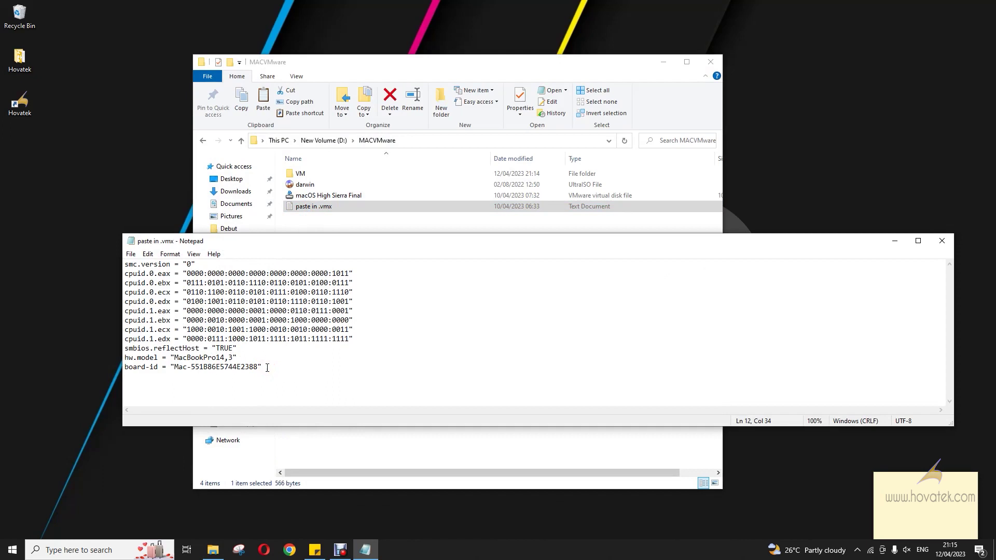
{"action": "key", "text": "ctrl+a"}
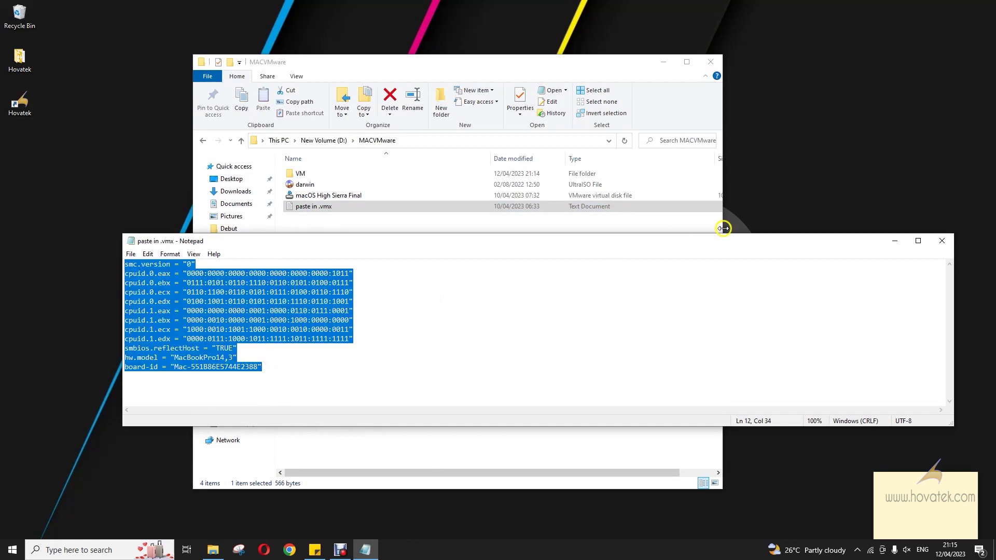
{"action": "left_click", "coordinate": [940, 241]}
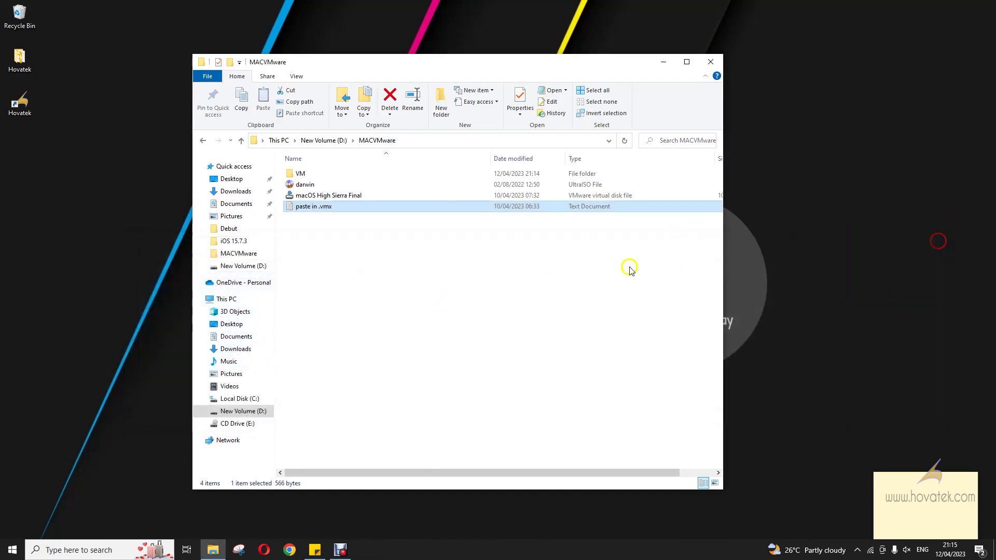
Step: Open the VM folder and check the file type of the macOS 10.13 virtual machine configuration file in its properties
{"action": "double_click", "coordinate": [300, 174]}
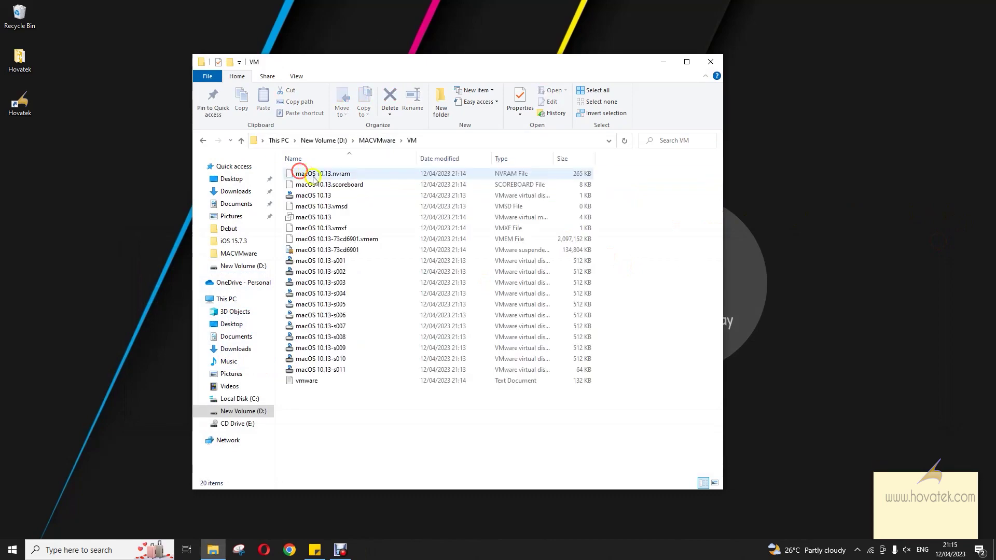
{"action": "right_click", "coordinate": [320, 221]}
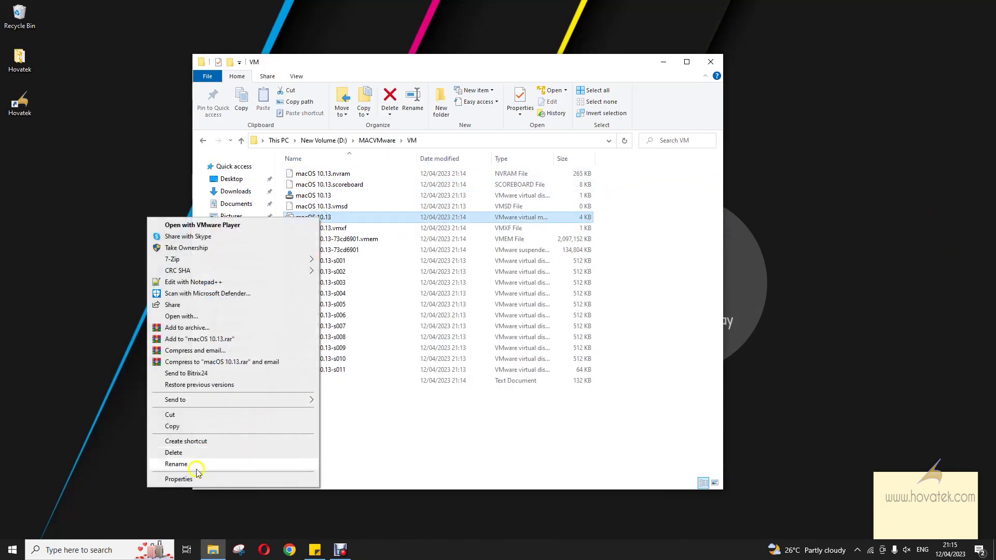
{"action": "left_click", "coordinate": [196, 478]}
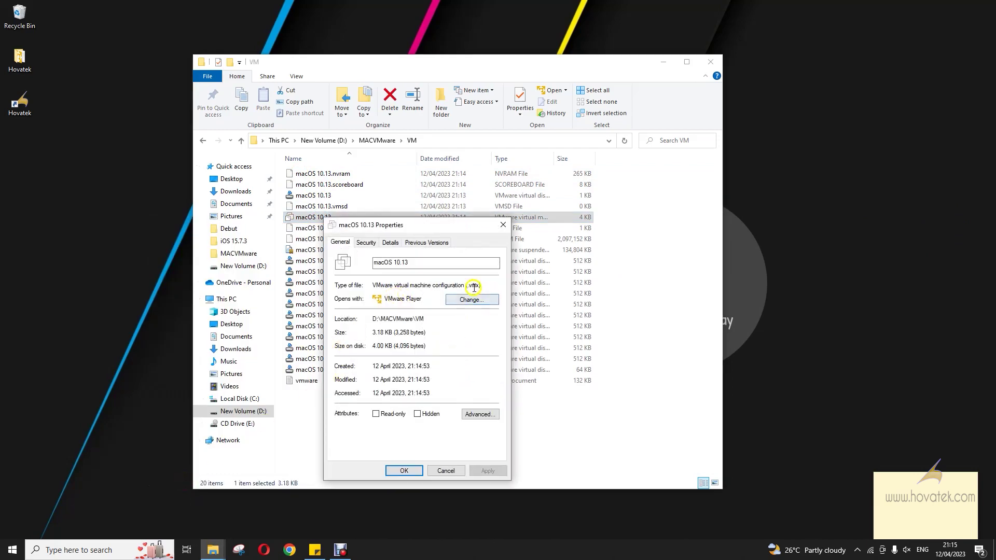
{"action": "left_click", "coordinate": [503, 225]}
Step: Append the copied smc.version, cpuid, smbios.reflectHost, hw.model and board-id lines to the end of macOS 10.13.vmx in Notepad++, save and close it
{"action": "right_click", "coordinate": [319, 220]}
{"action": "left_click", "coordinate": [204, 283]}
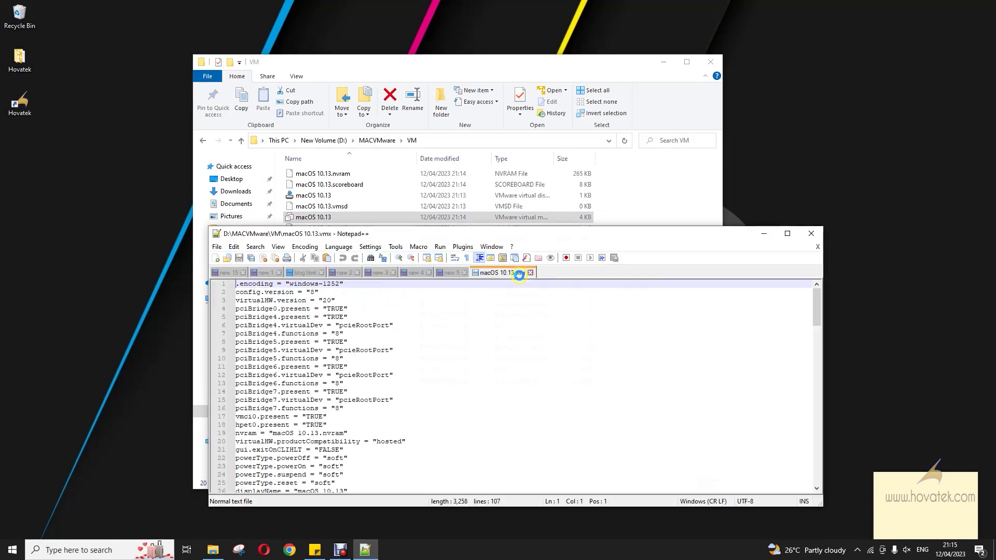
{"action": "left_click_drag", "start_coordinate": [815, 301], "coordinate": [812, 439]}
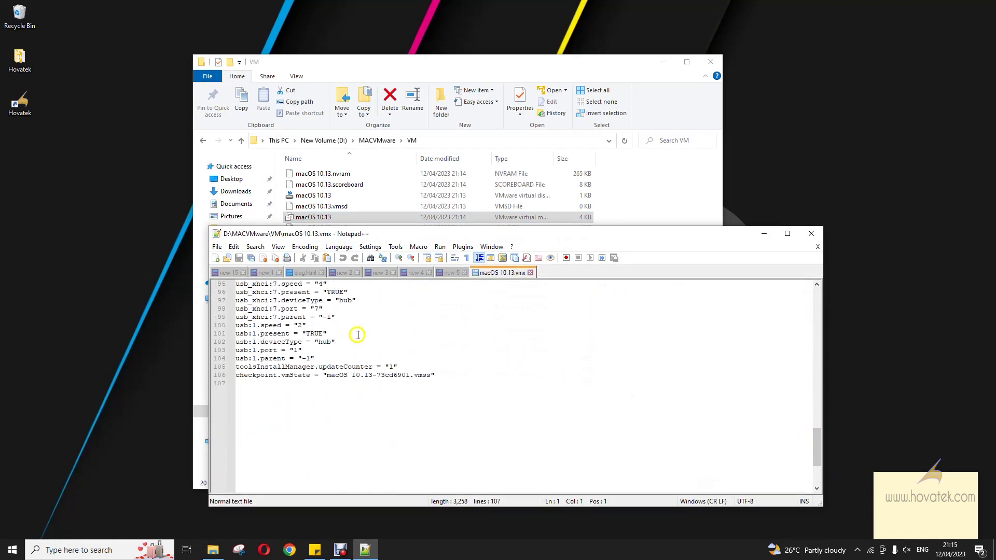
{"action": "left_click", "coordinate": [298, 392]}
{"action": "type", "text": "smc.version = \"0\" cpuid.0.eax = \"0000:0000:0000:0000:0000:0000:0000:1011\" cpuid.0.ebx = \"0111:0101:0110:1110:0110:0101:0100:0111\" cpuid.0.ecx = \"0110:1100:0110:0101:0111:0100:0110:1110\" cpuid.0.edx = \"0100:1001:0110:0101:0110:1110:0110:1001\" cpuid.1.eax = \"0000:0000:0000:0001:0000:0110:0111:0001\" cpuid.1.ebx = \"0000:0010:0000:0001:0000:1000:0000:0000\" cpuid.1.ecx = \"1000:0010:1001:1000:0010:0010:0000:0011\" cpuid.1.edx = \"0000:0111:1000:1011:1111:1111:1111:1111\" smbios.reflectHost = \"TRUE\" hw.model = \"MacBookPro14,3\" board-id = \"Mac-551B86E5744E2388\""}
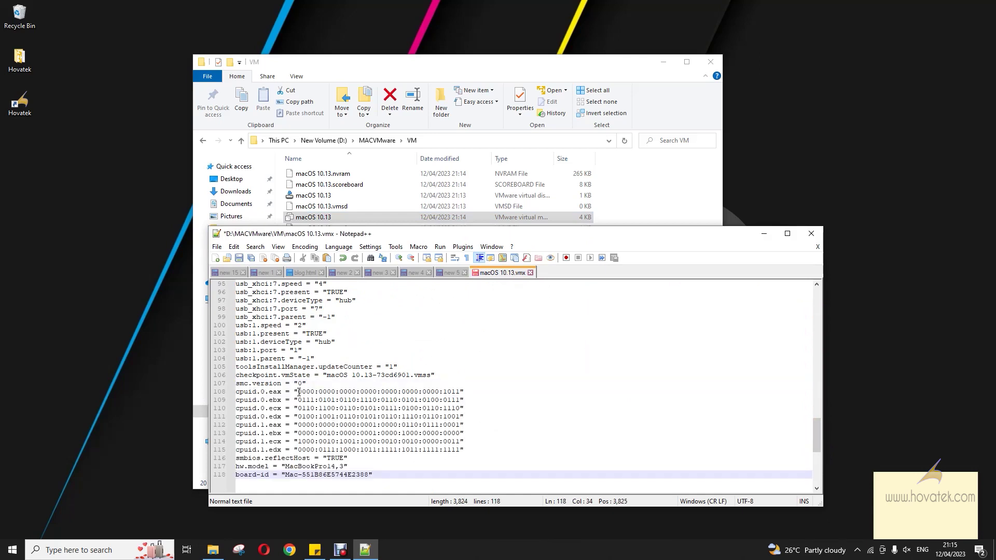
{"action": "key", "text": "Return"}
{"action": "key", "text": "ctrl+s"}
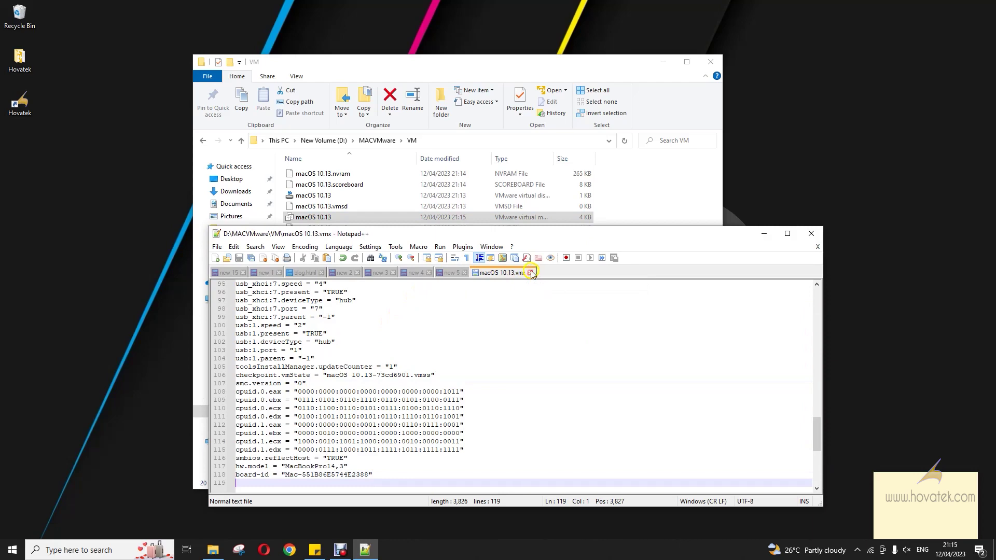
{"action": "left_click", "coordinate": [531, 273]}
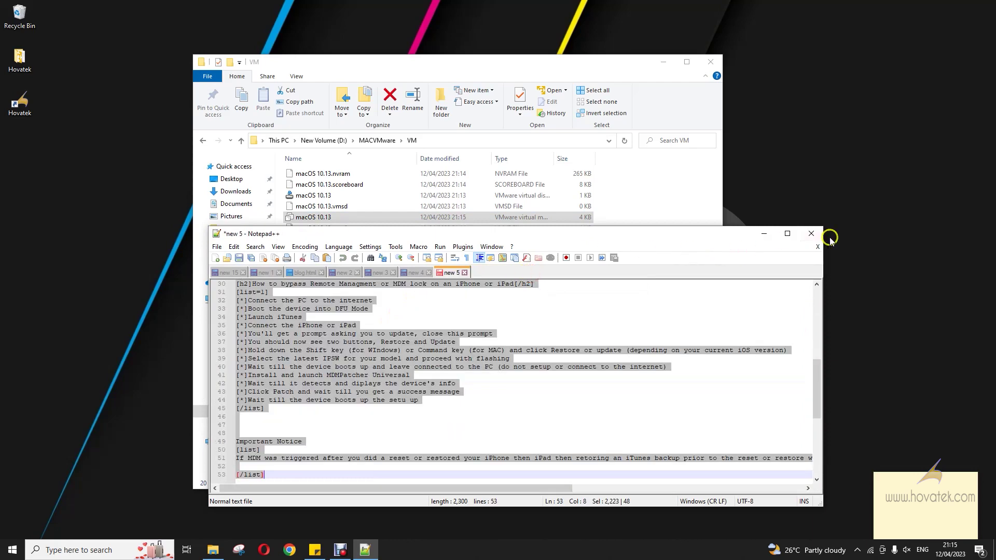
{"action": "left_click", "coordinate": [815, 235]}
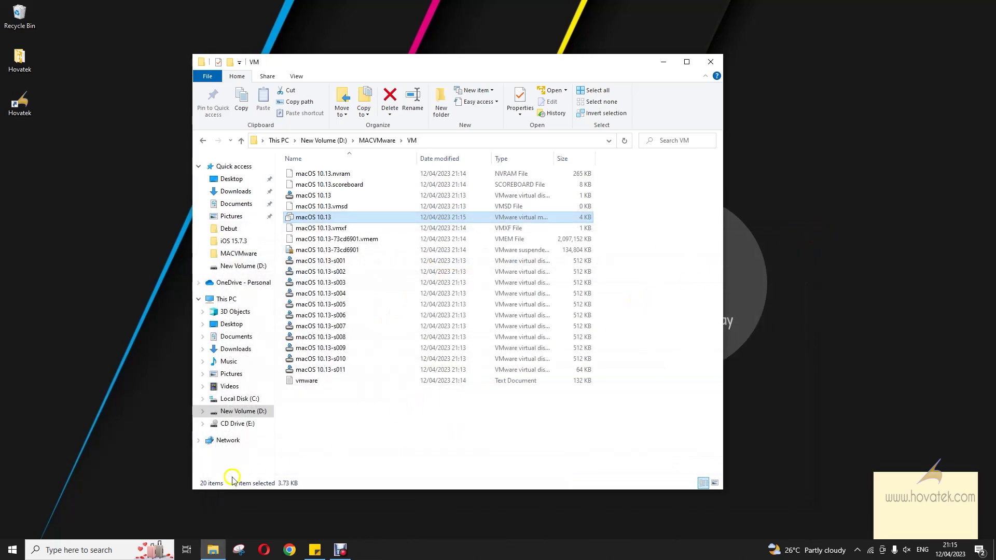
Step: Launch VMware Workstation 17 Player, play the suspended macOS 10.13 virtual machine, and clear the folder window out of the way
{"action": "key", "text": "super"}
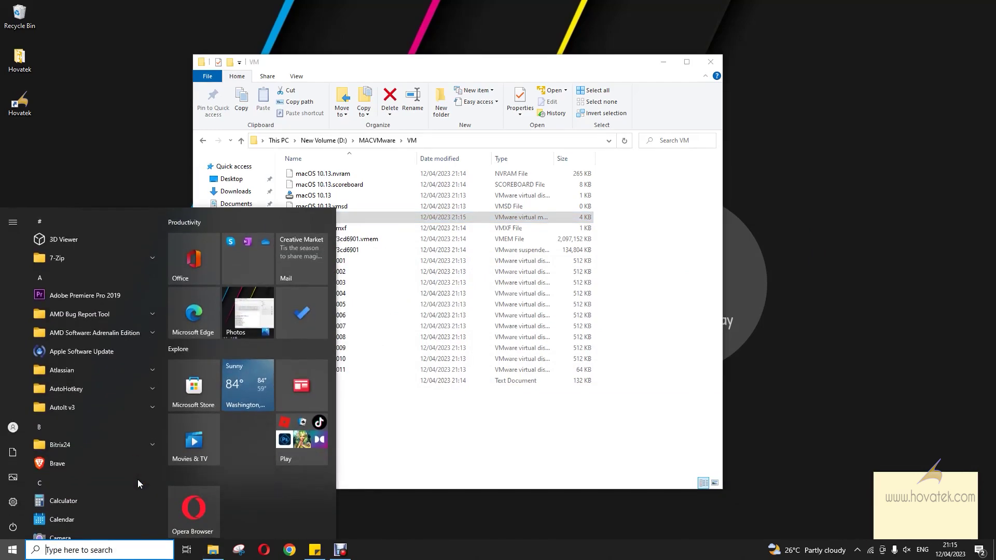
{"action": "type", "text": "vmw"}
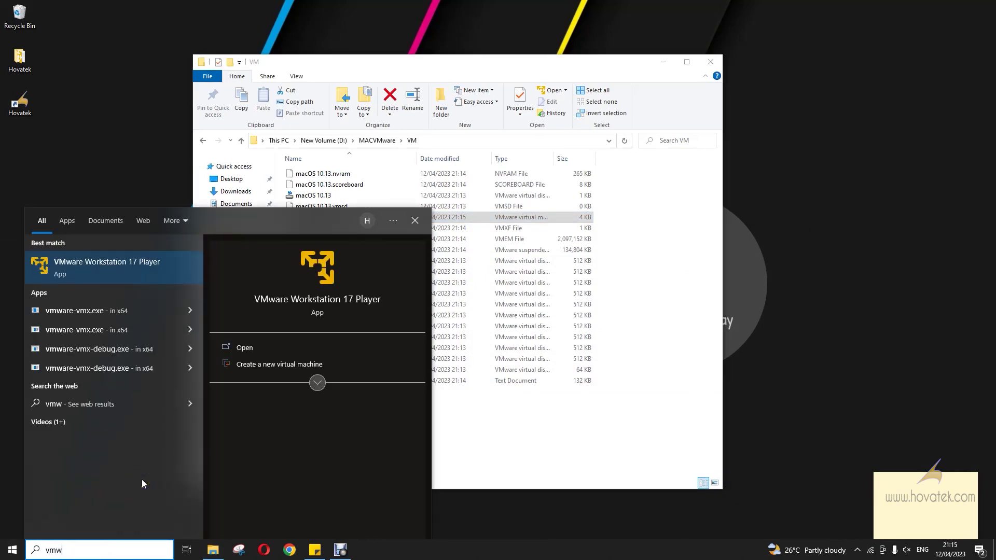
{"action": "key", "text": "Return"}
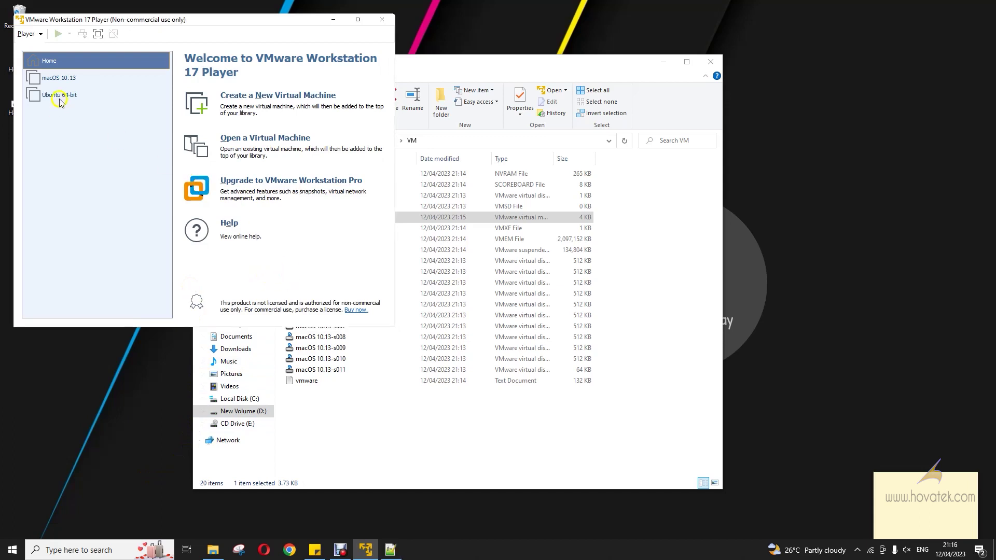
{"action": "left_click", "coordinate": [60, 78]}
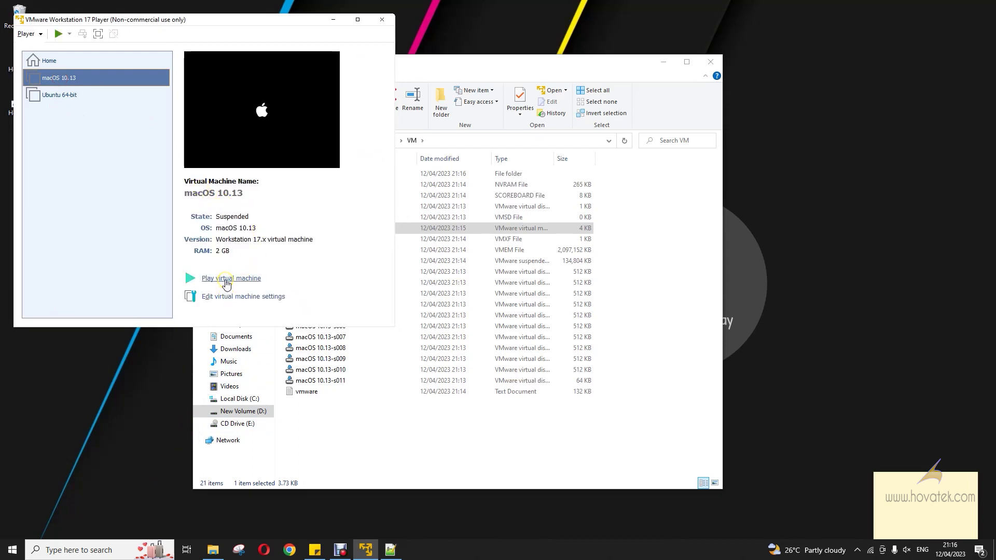
{"action": "left_click", "coordinate": [226, 283]}
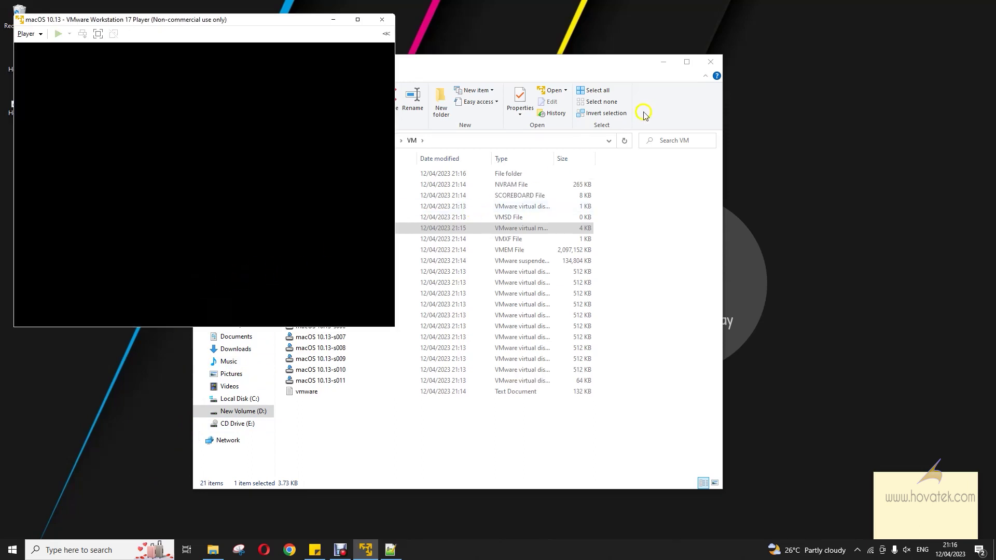
{"action": "left_click", "coordinate": [663, 61]}
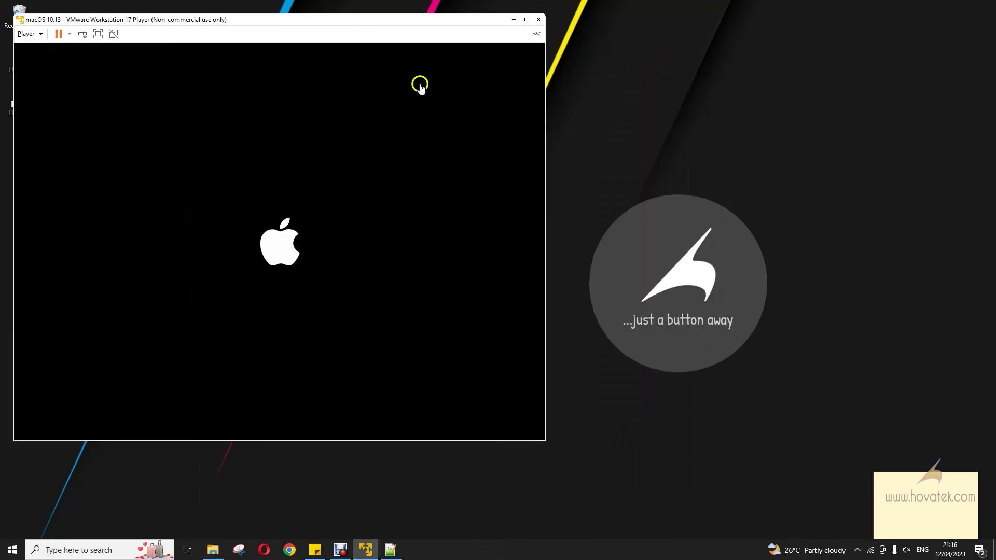
{"action": "left_click_drag", "start_coordinate": [380, 24], "coordinate": [409, 71]}
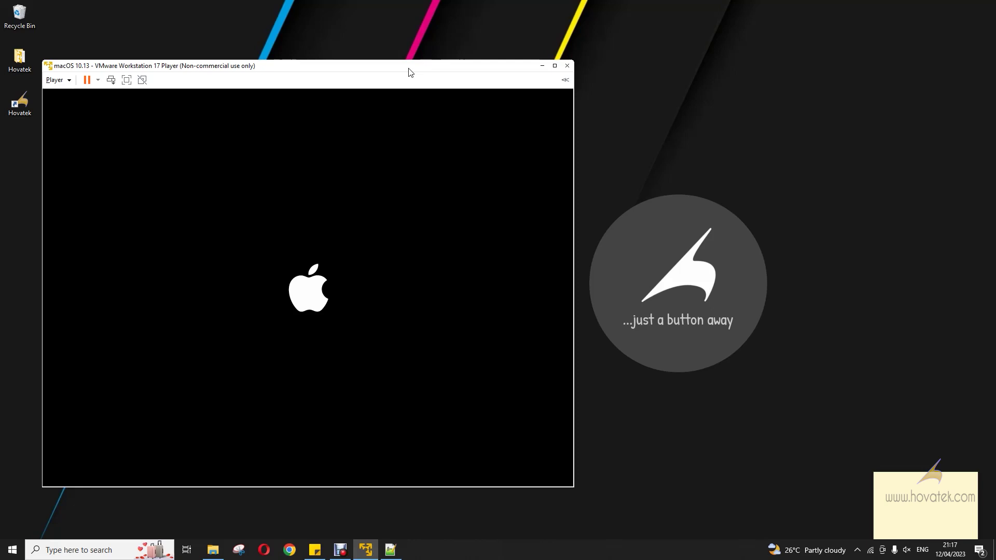
Step: Try to restart the macOS 10.13 guest from its power options
{"action": "left_click", "coordinate": [870, 551]}
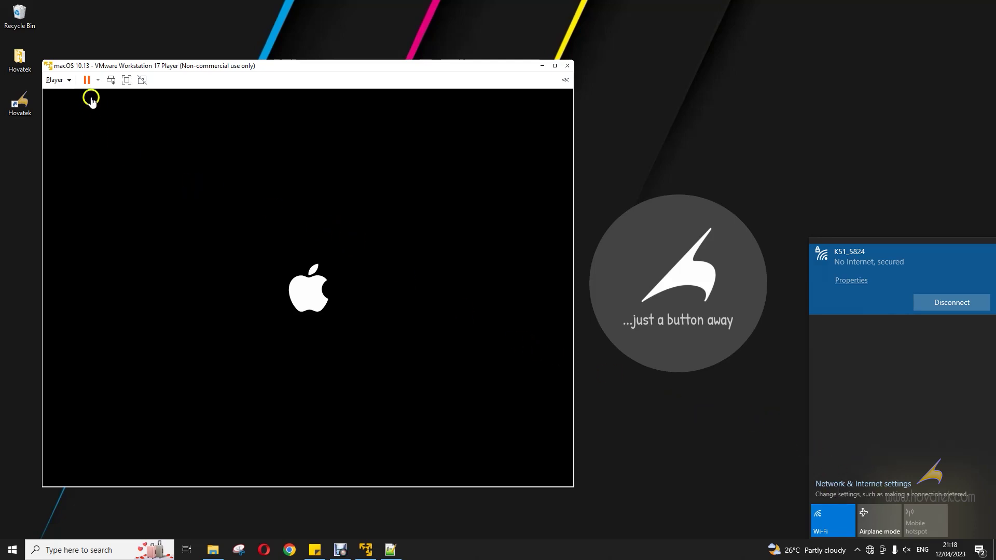
{"action": "left_click", "coordinate": [98, 81]}
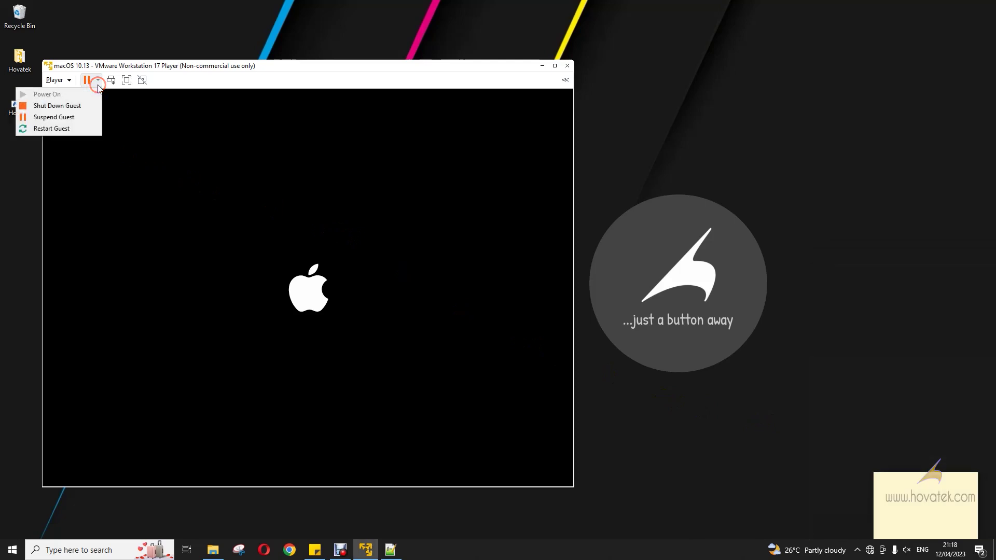
{"action": "left_click", "coordinate": [72, 107]}
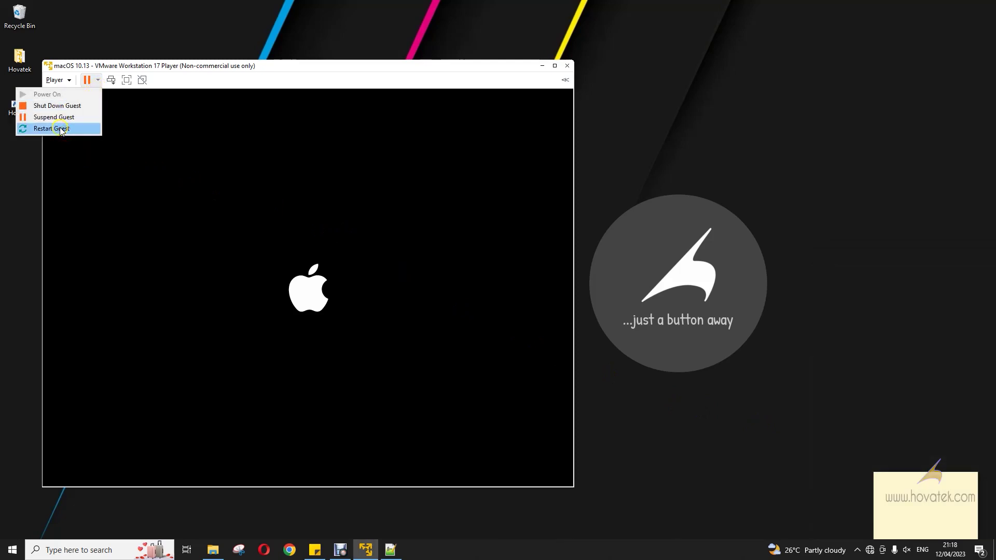
{"action": "left_click", "coordinate": [60, 129]}
{"action": "left_click", "coordinate": [326, 296]}
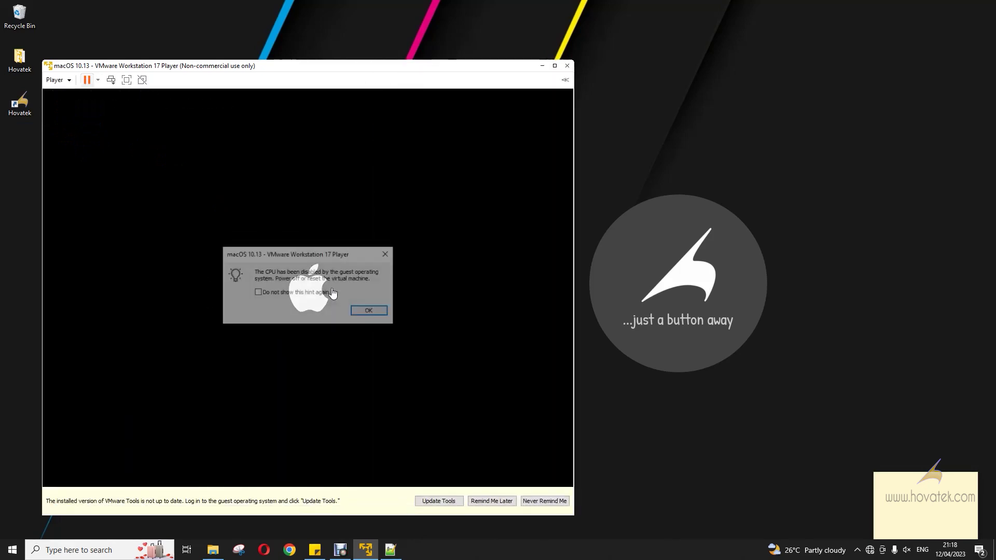
Step: Dismiss the CPU hint and close the macOS 10.13 virtual machine by powering it off
{"action": "left_click", "coordinate": [368, 311]}
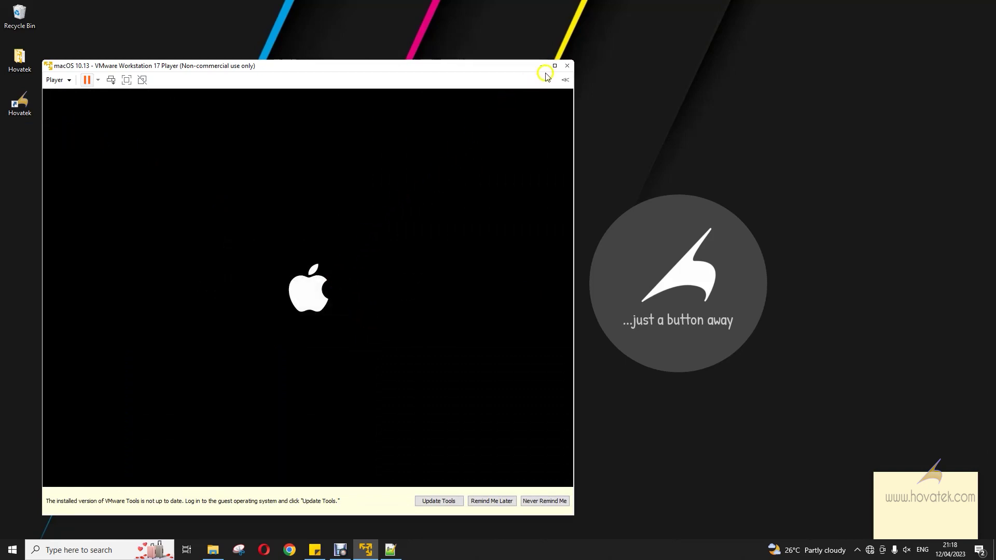
{"action": "left_click", "coordinate": [566, 68]}
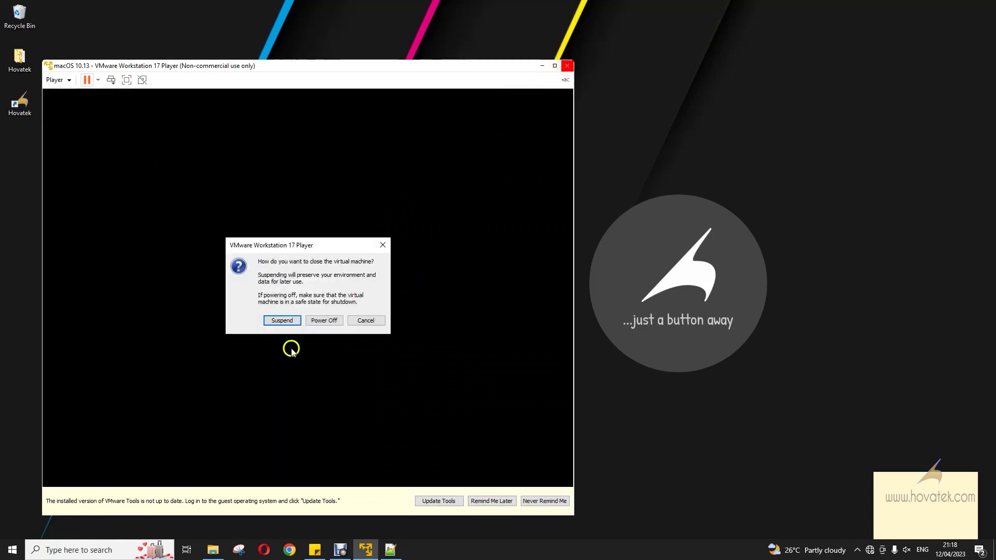
{"action": "left_click", "coordinate": [322, 321]}
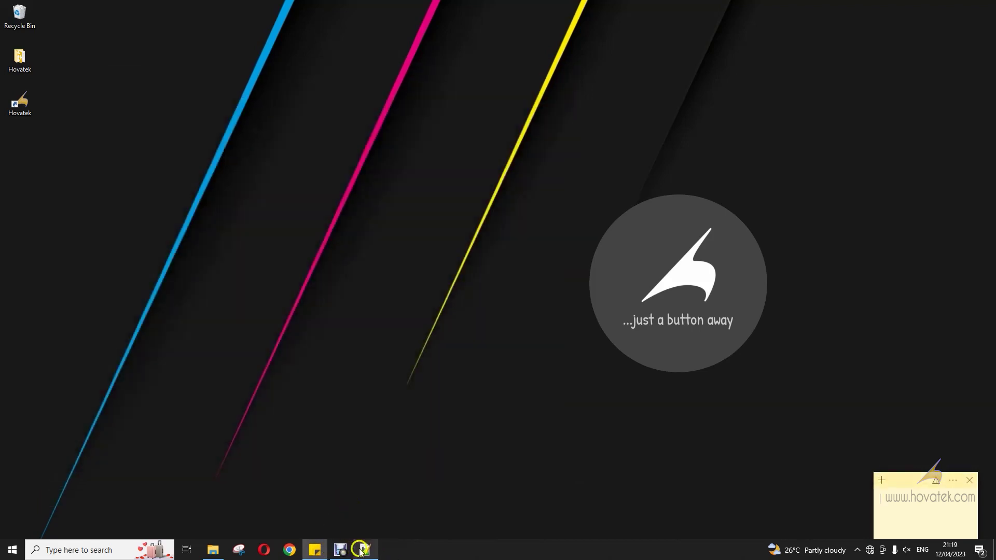
Step: Check the appended lines at the end of macOS 10.13.vmx in Notepad++ and close the file without changes
{"action": "left_click", "coordinate": [219, 551]}
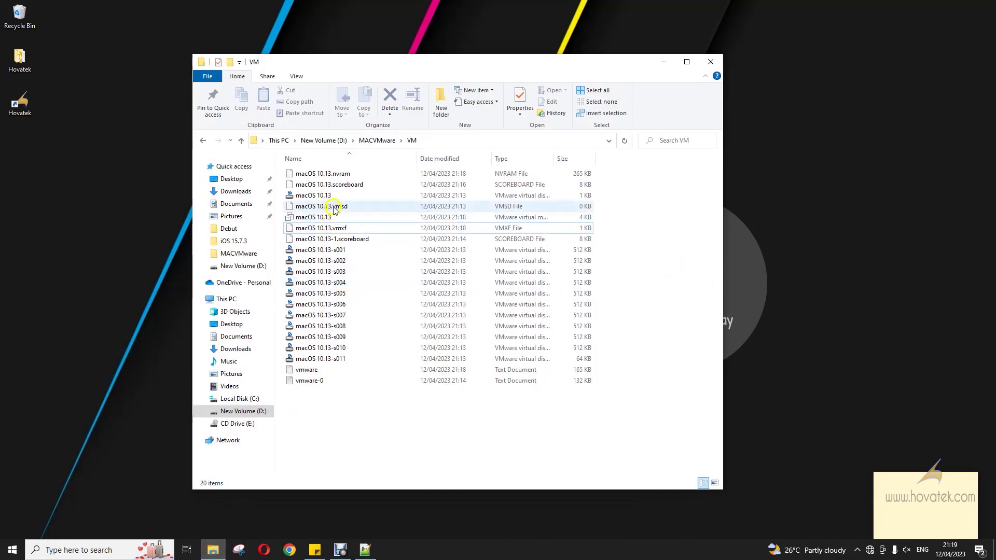
{"action": "right_click", "coordinate": [316, 217]}
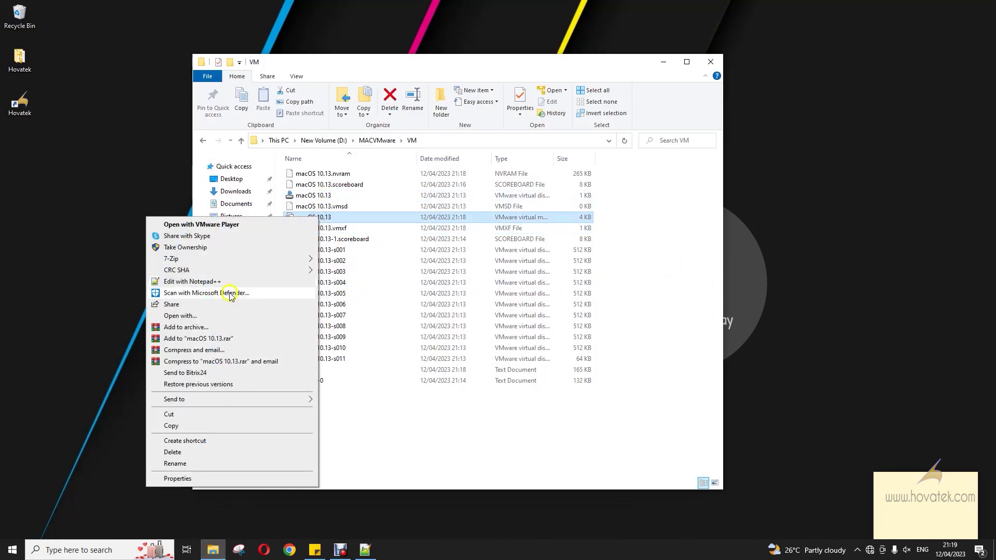
{"action": "left_click", "coordinate": [196, 282]}
{"action": "scroll", "coordinate": [505, 337], "scroll_direction": "down", "scroll_amount": 18}
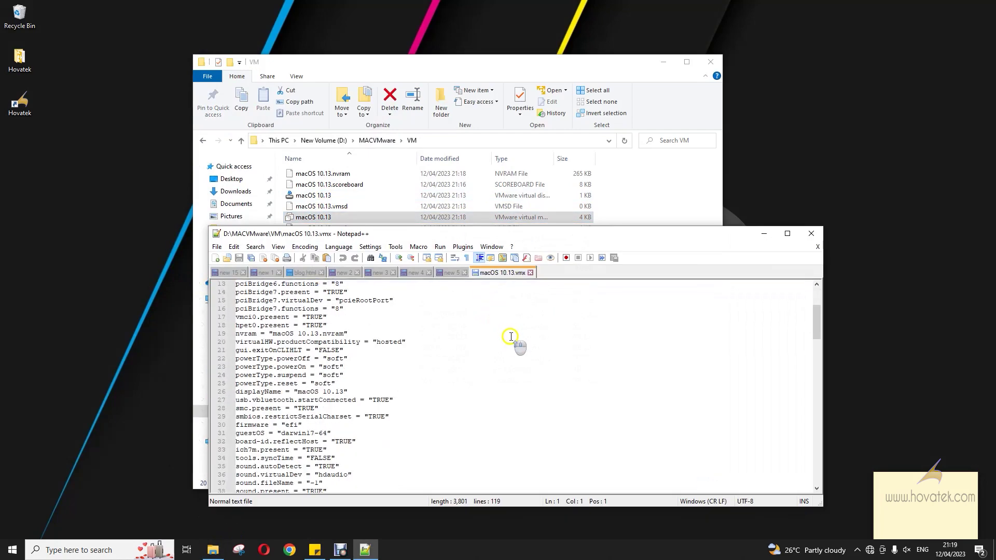
{"action": "scroll", "coordinate": [505, 342], "scroll_direction": "down", "scroll_amount": 20}
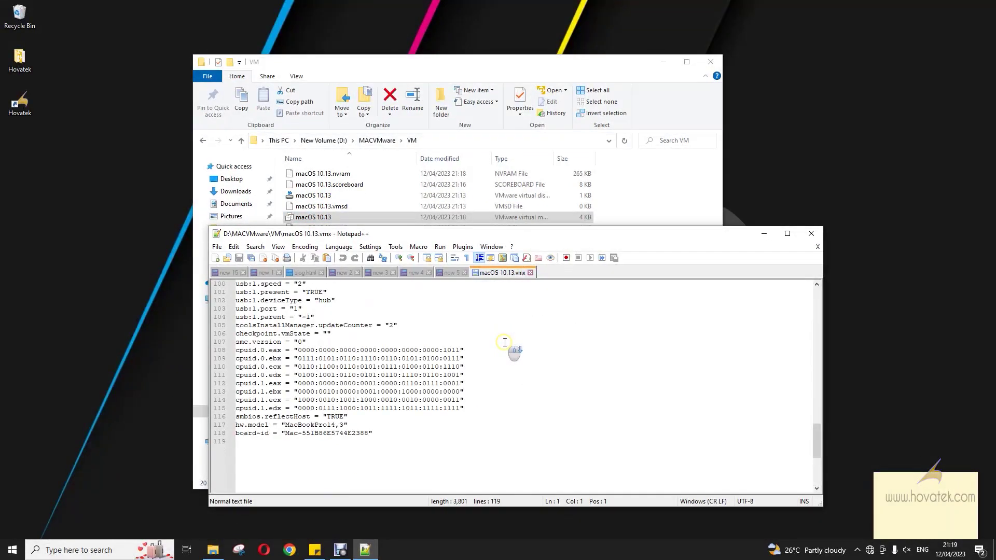
{"action": "scroll", "coordinate": [504, 342], "scroll_direction": "up", "scroll_amount": 2}
{"action": "scroll", "coordinate": [462, 376], "scroll_direction": "up", "scroll_amount": 4}
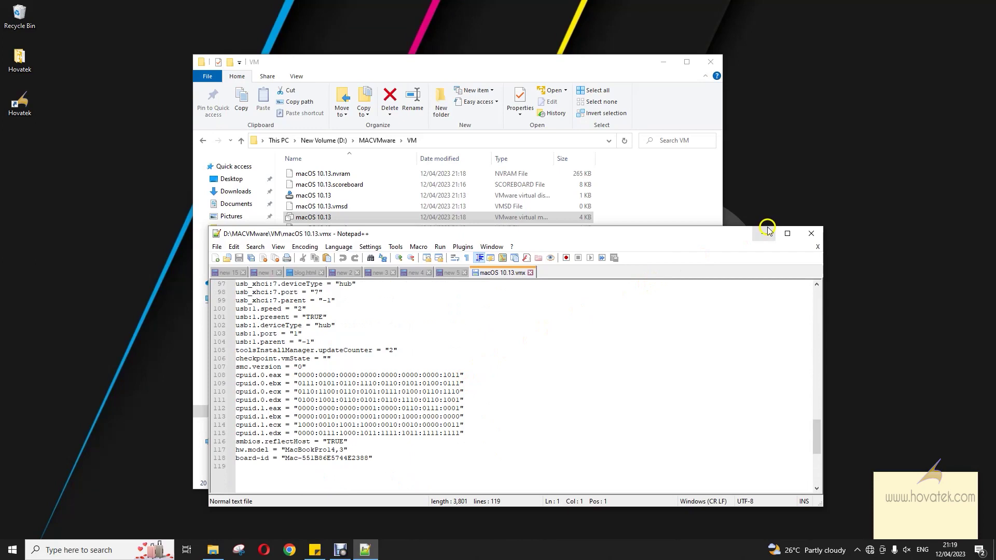
{"action": "left_click", "coordinate": [530, 273]}
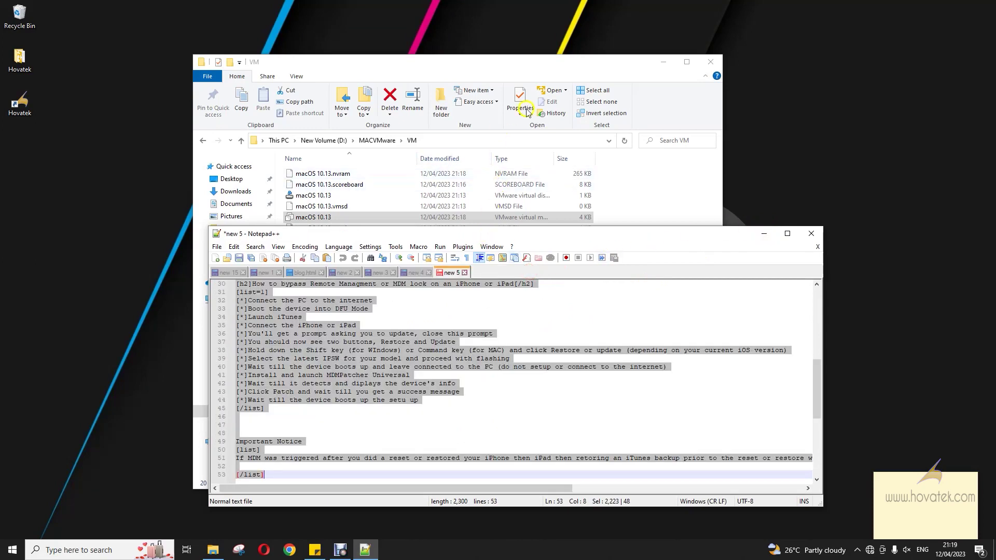
{"action": "left_click", "coordinate": [809, 234]}
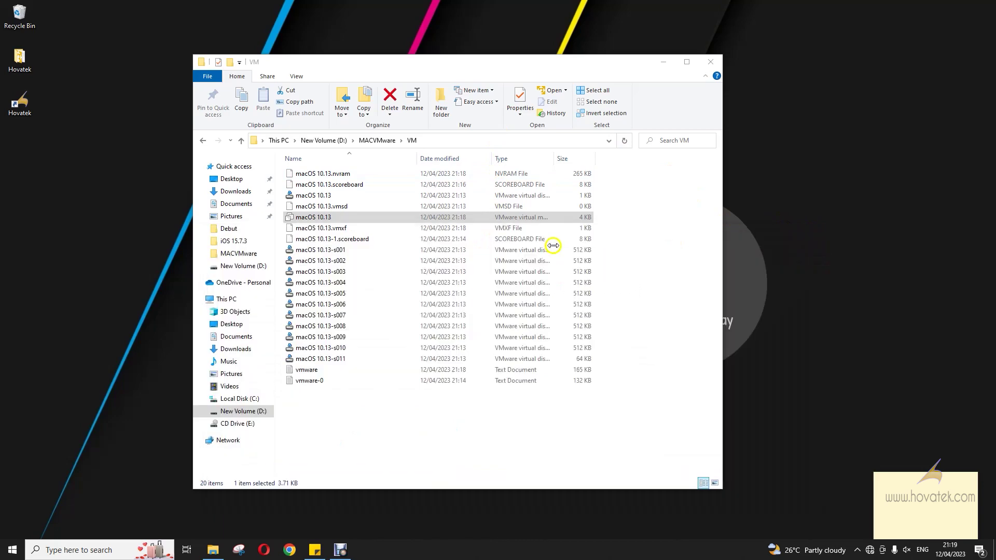
Step: Start VMware Workstation 17 Player again and boot the powered-off macOS 10.13 virtual machine to its login screen
{"action": "key", "text": "super"}
{"action": "type", "text": "vmwa"}
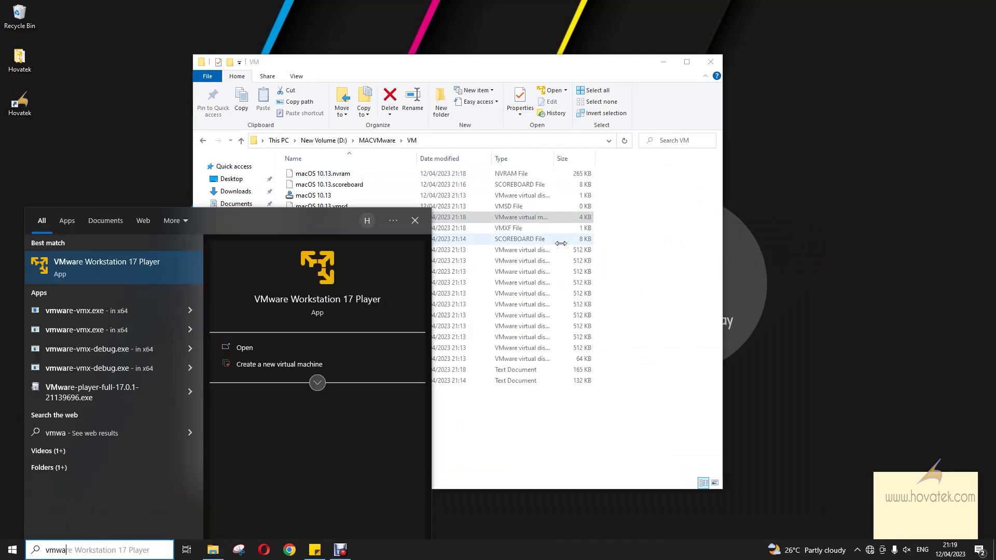
{"action": "key", "text": "Escape"}
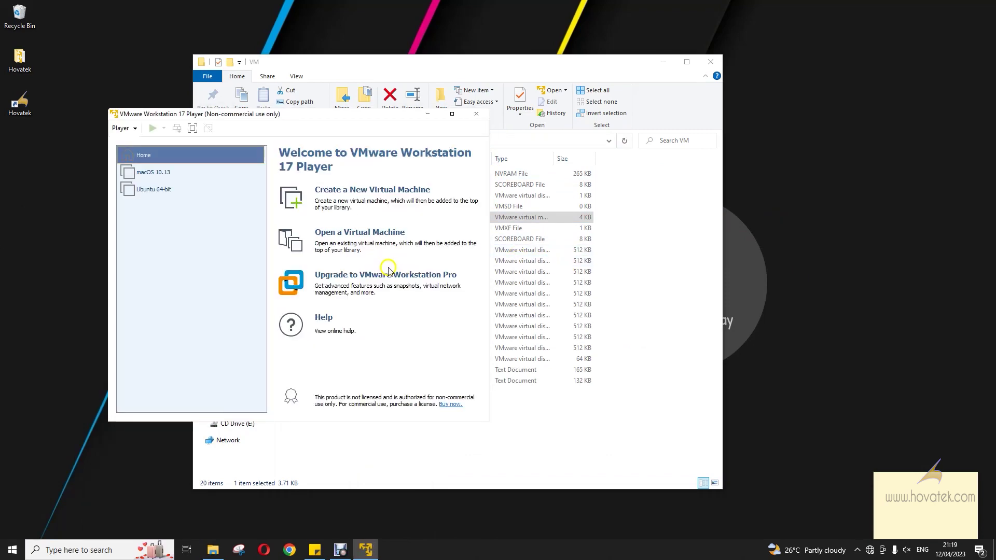
{"action": "left_click", "coordinate": [156, 172]}
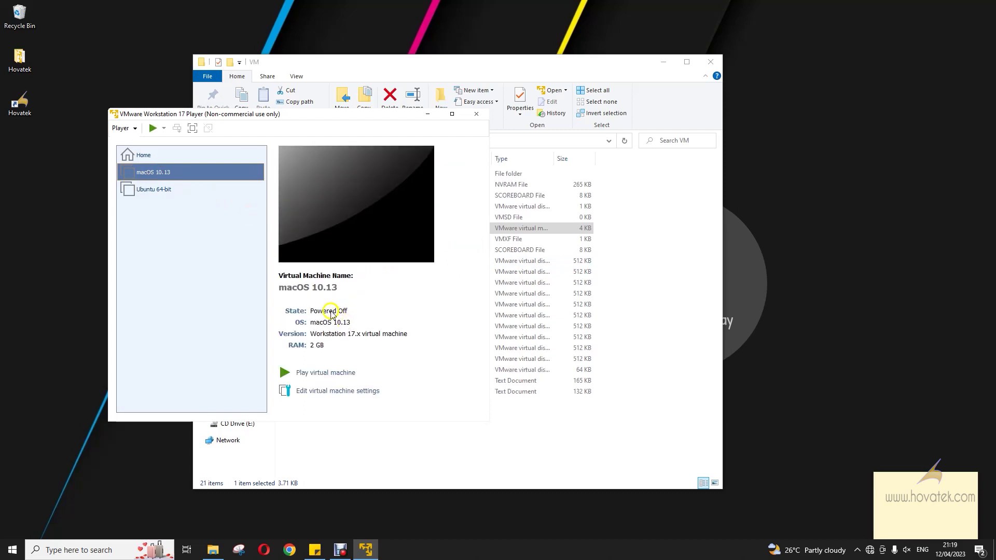
{"action": "left_click", "coordinate": [325, 374]}
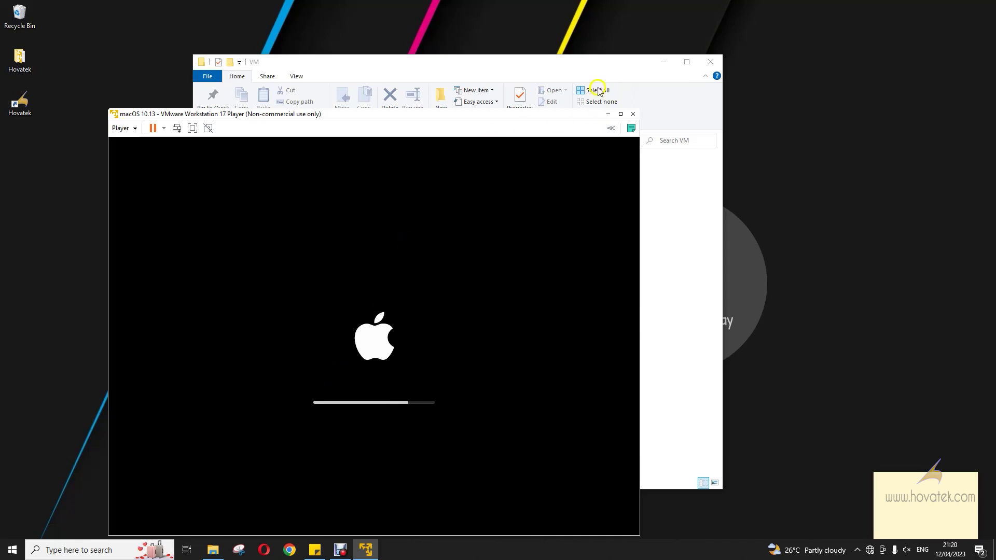
{"action": "left_click", "coordinate": [663, 62]}
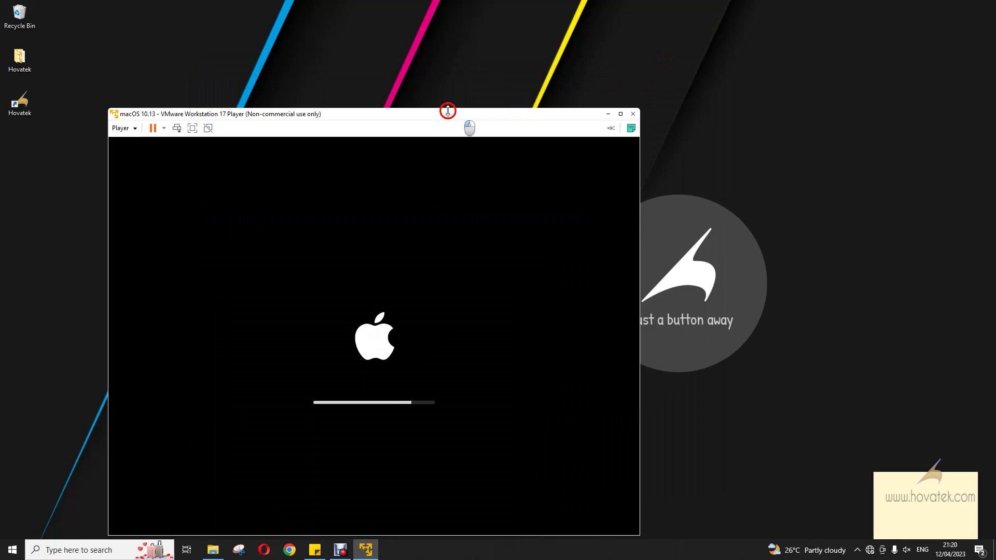
{"action": "left_click_drag", "start_coordinate": [441, 115], "coordinate": [385, 92]}
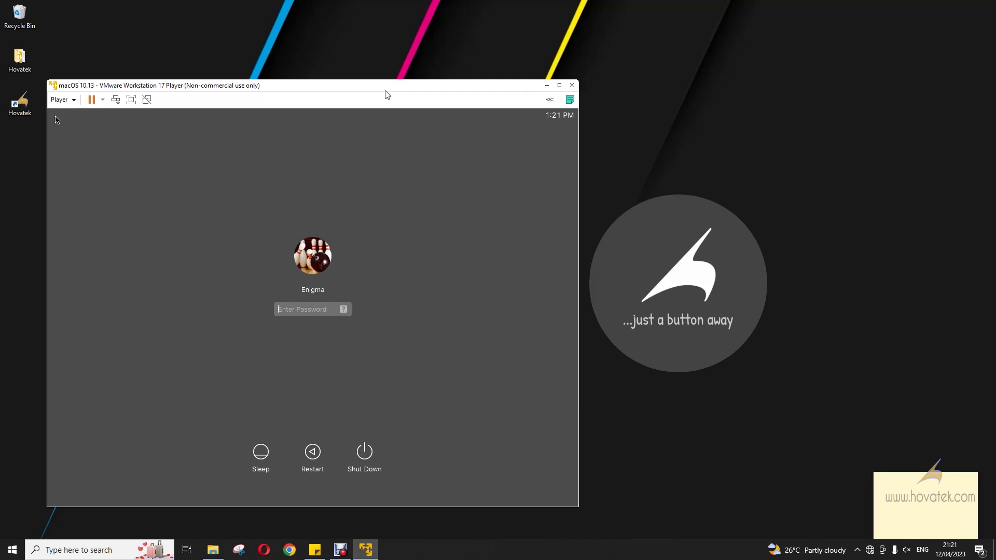
Step: Log in to the macOS guest by entering the account password
{"action": "left_click", "coordinate": [296, 311]}
{"action": "type", "text": "••••••"}
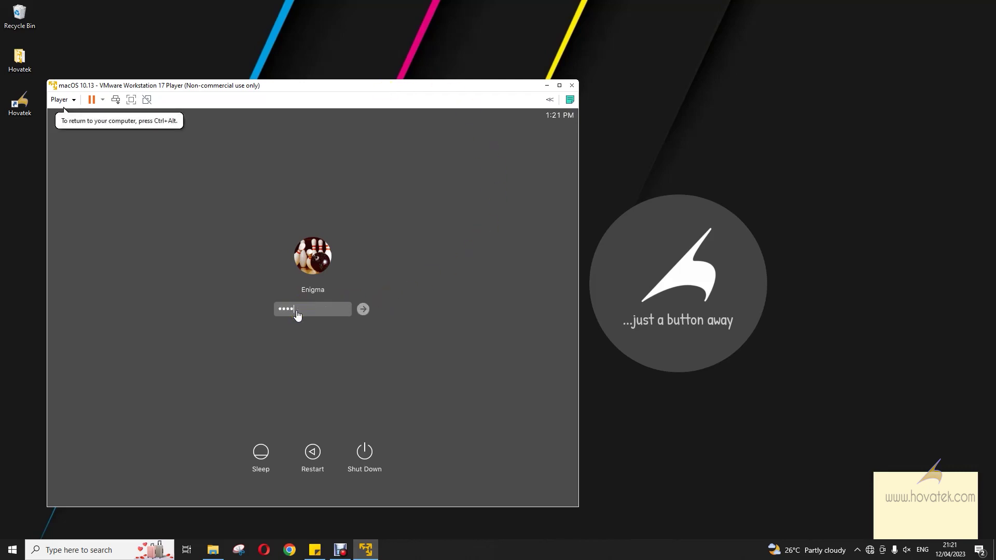
{"action": "key", "text": "Return"}
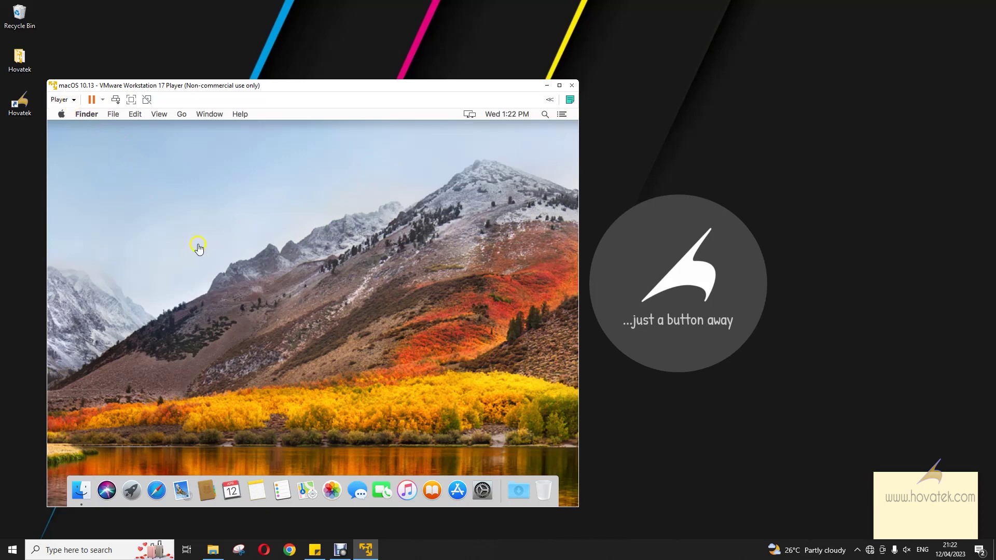
Step: Locate the darwin ISO image in the MACVMware folder and return to the virtual machine with the folder window minimized
{"action": "left_click", "coordinate": [212, 551]}
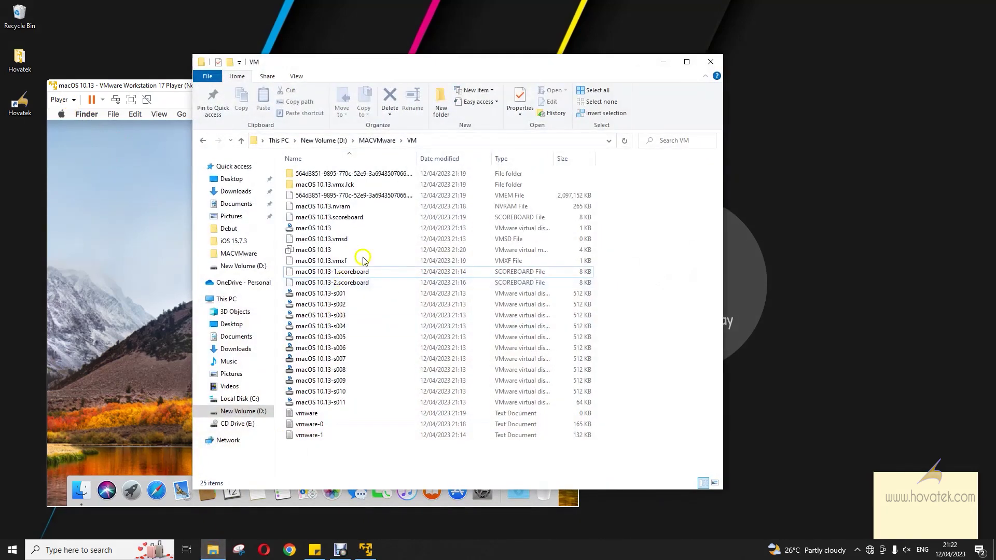
{"action": "left_click", "coordinate": [378, 140]}
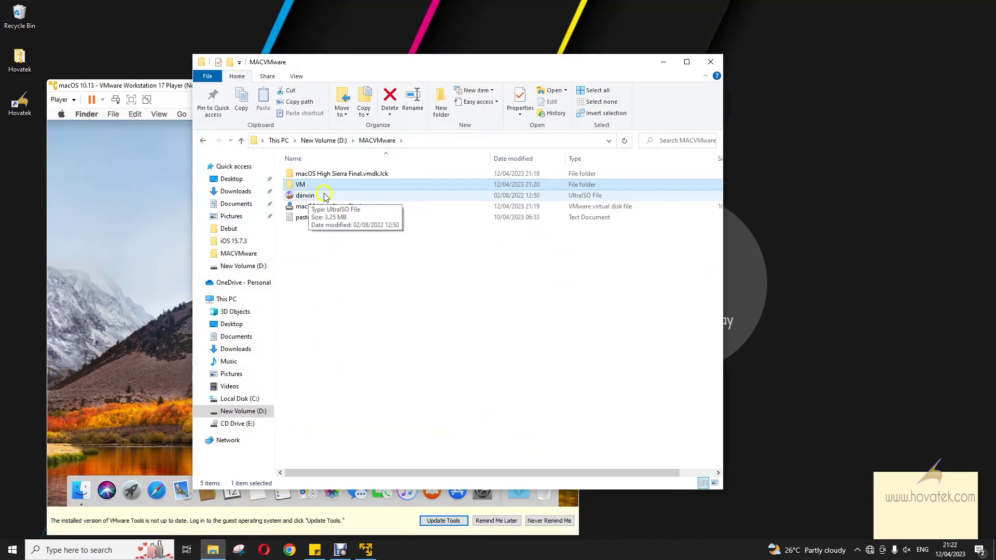
{"action": "left_click", "coordinate": [175, 86]}
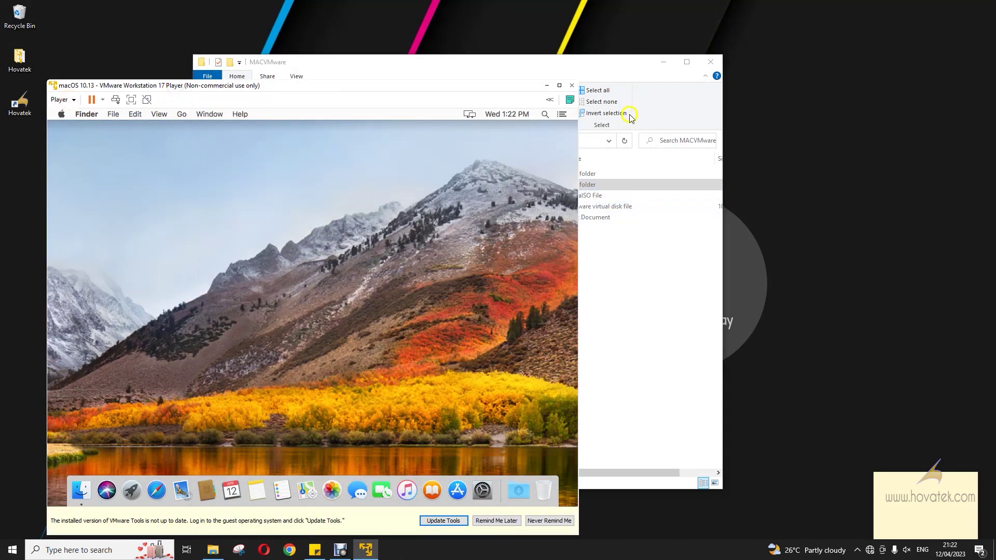
{"action": "left_click", "coordinate": [661, 63]}
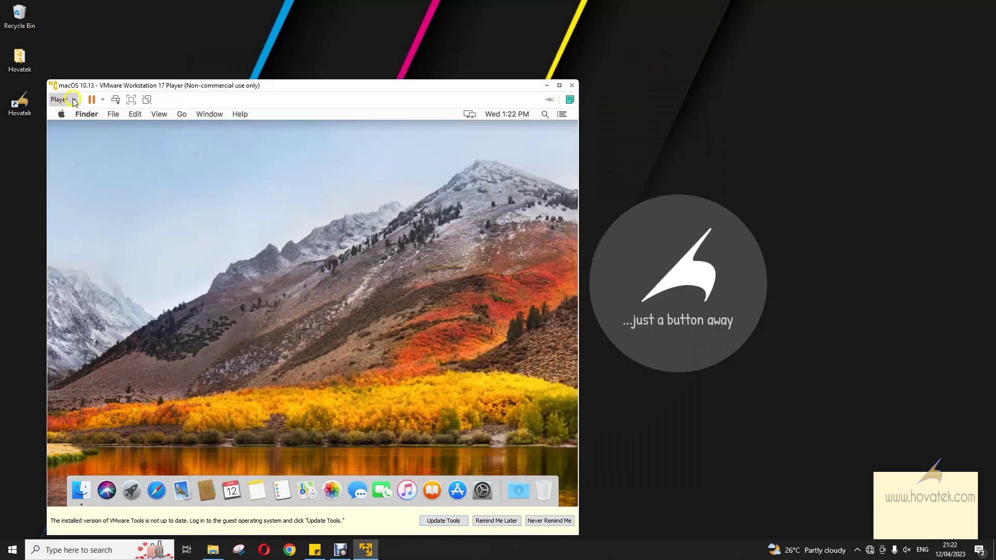
Step: Set the virtual machine's CD/DVD (SATA) drive to use the ISO image D:\MACVMware\darwin.iso
{"action": "left_click", "coordinate": [65, 99]}
{"action": "mouse_move", "coordinate": [166, 140]}
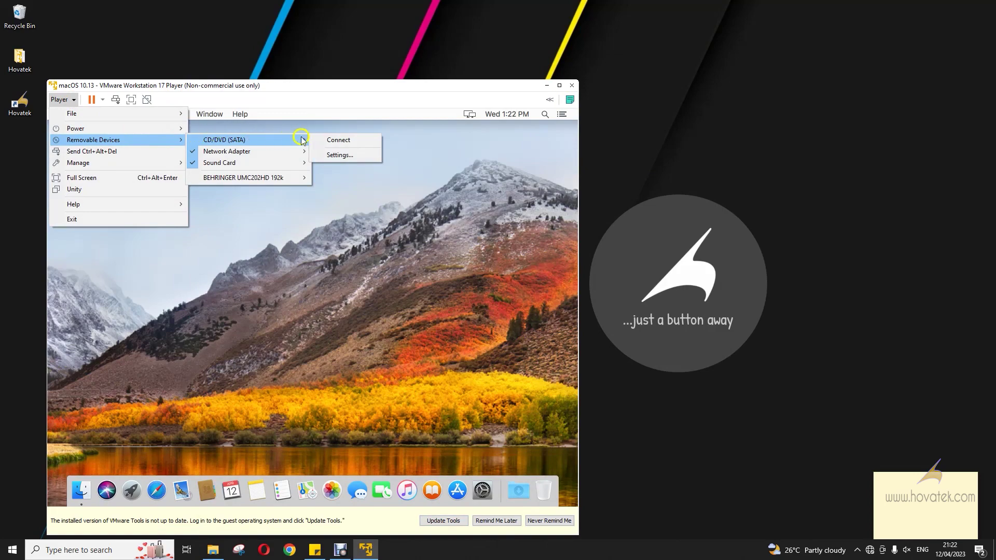
{"action": "left_click", "coordinate": [333, 156]}
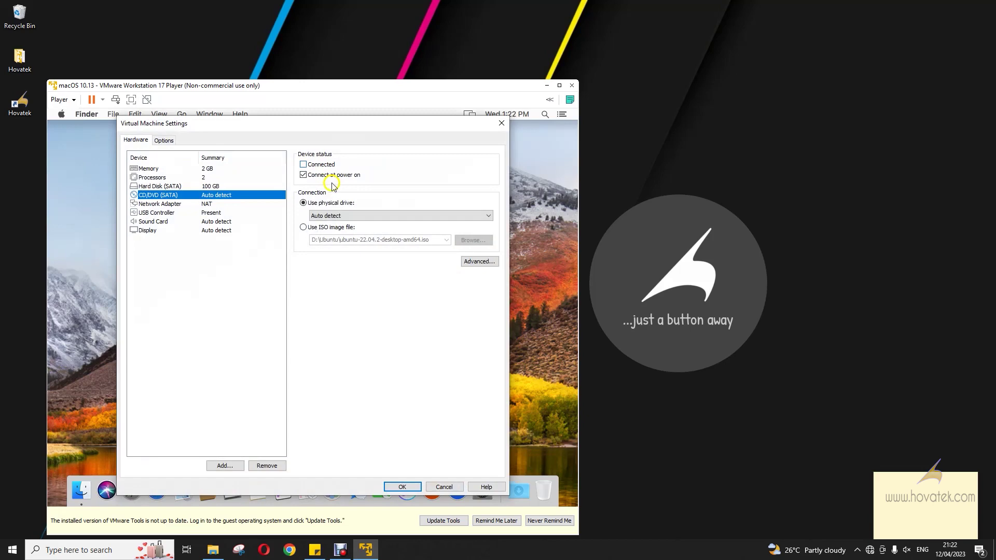
{"action": "left_click", "coordinate": [304, 227]}
{"action": "left_click", "coordinate": [472, 240]}
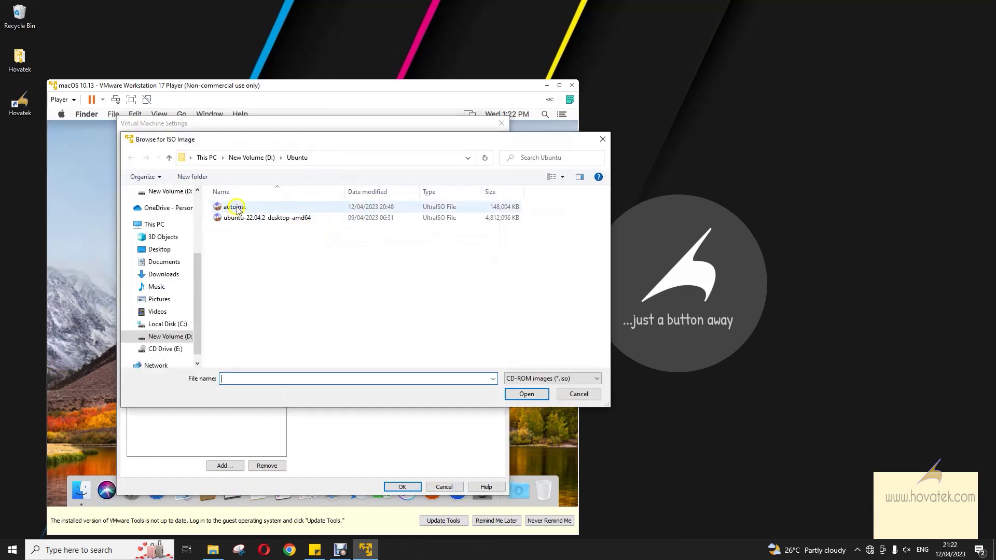
{"action": "left_click", "coordinate": [257, 157]}
{"action": "double_click", "coordinate": [242, 283]}
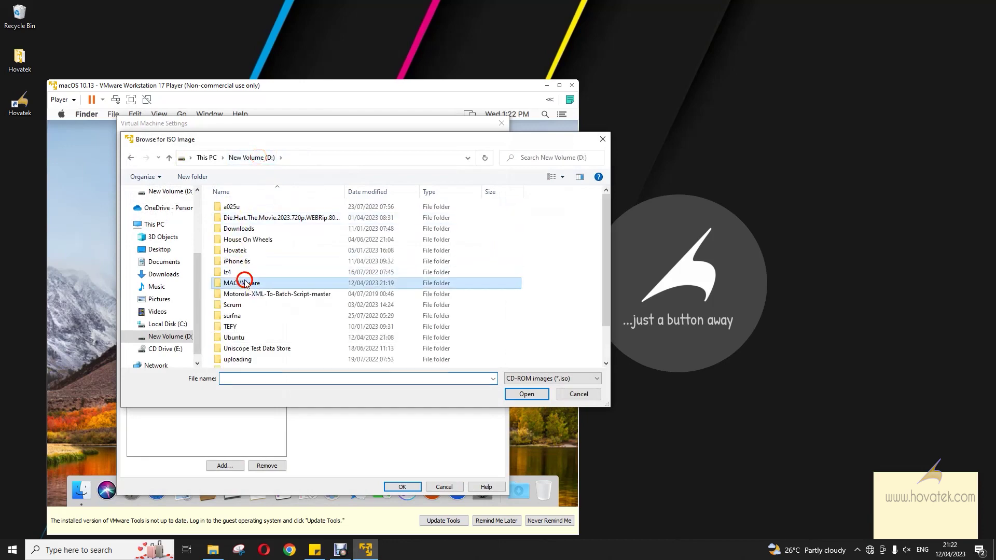
{"action": "left_click", "coordinate": [234, 228]}
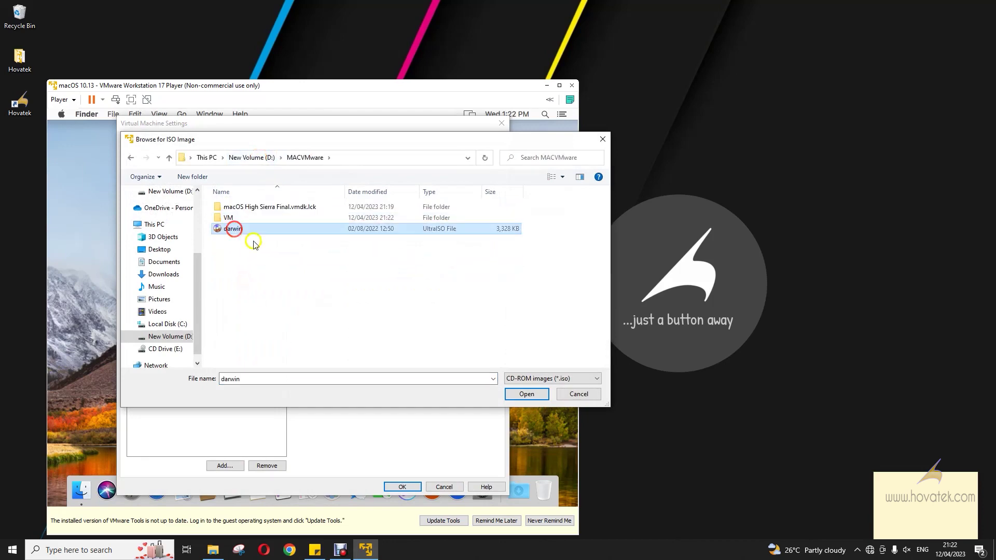
{"action": "left_click", "coordinate": [525, 394]}
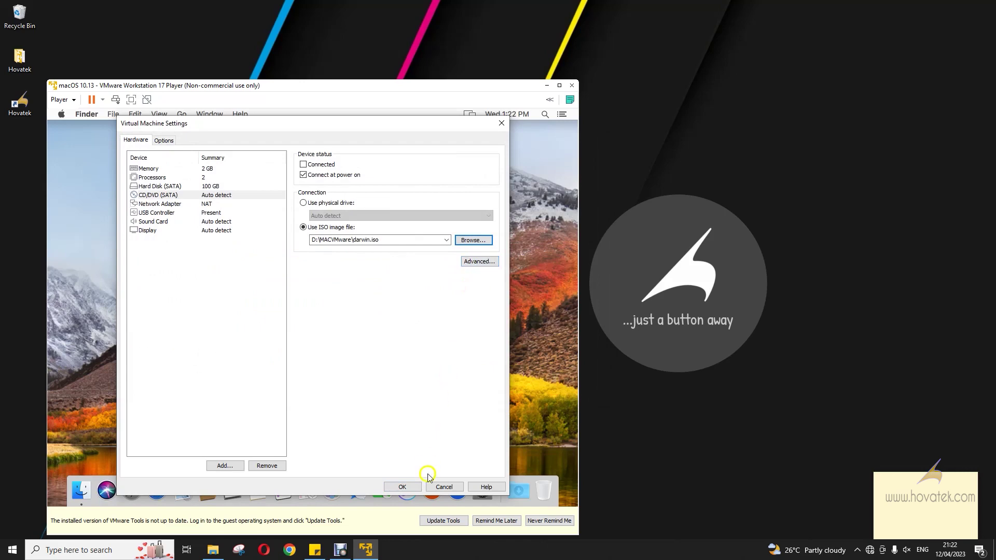
{"action": "left_click", "coordinate": [405, 487]}
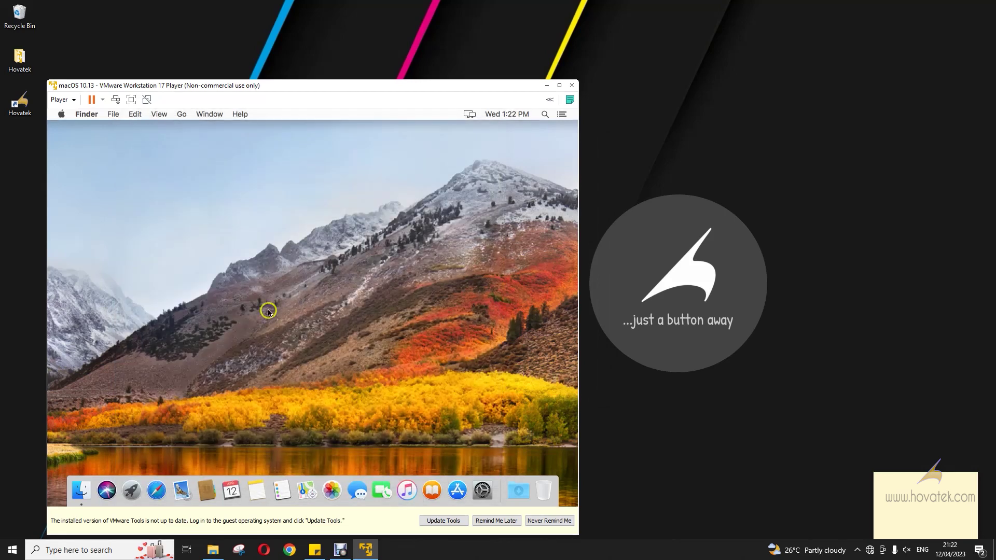
Step: Connect the CD/DVD (SATA) drive to the running virtual machine
{"action": "left_click", "coordinate": [62, 100]}
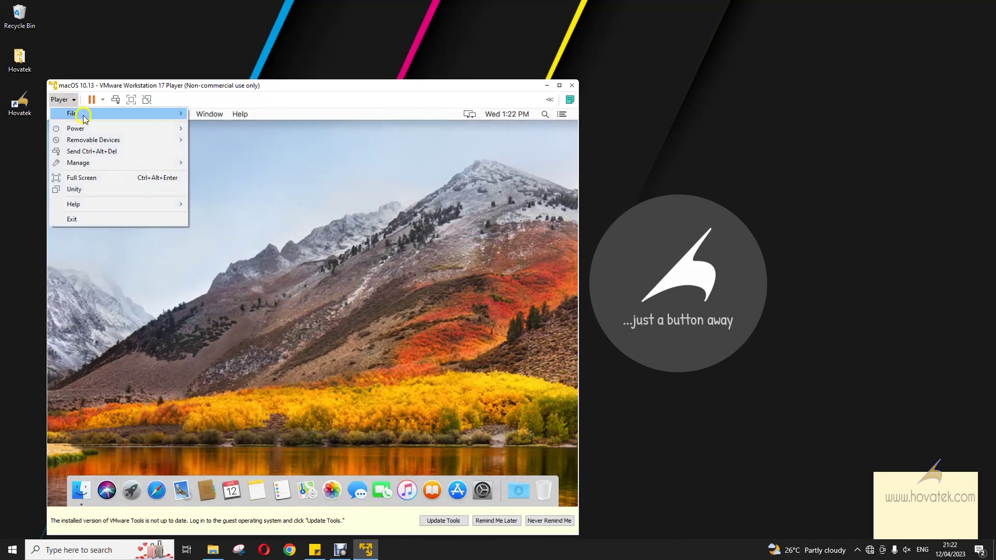
{"action": "mouse_move", "coordinate": [140, 140]}
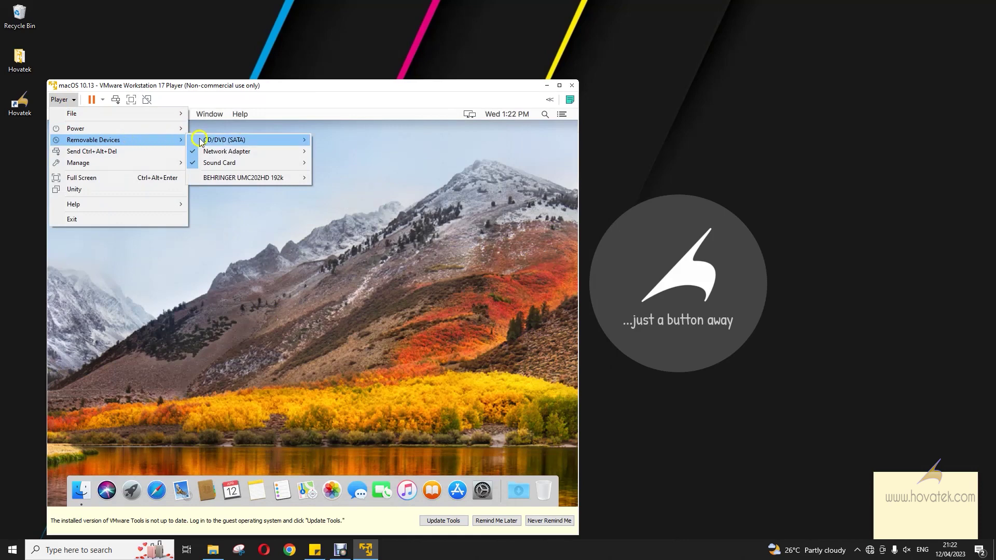
{"action": "mouse_move", "coordinate": [203, 141]}
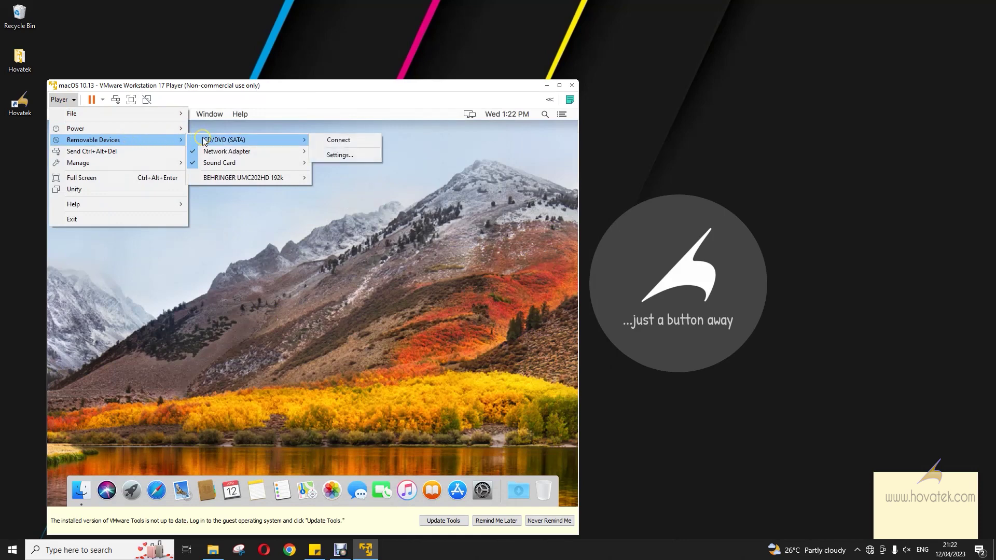
{"action": "left_click", "coordinate": [332, 140]}
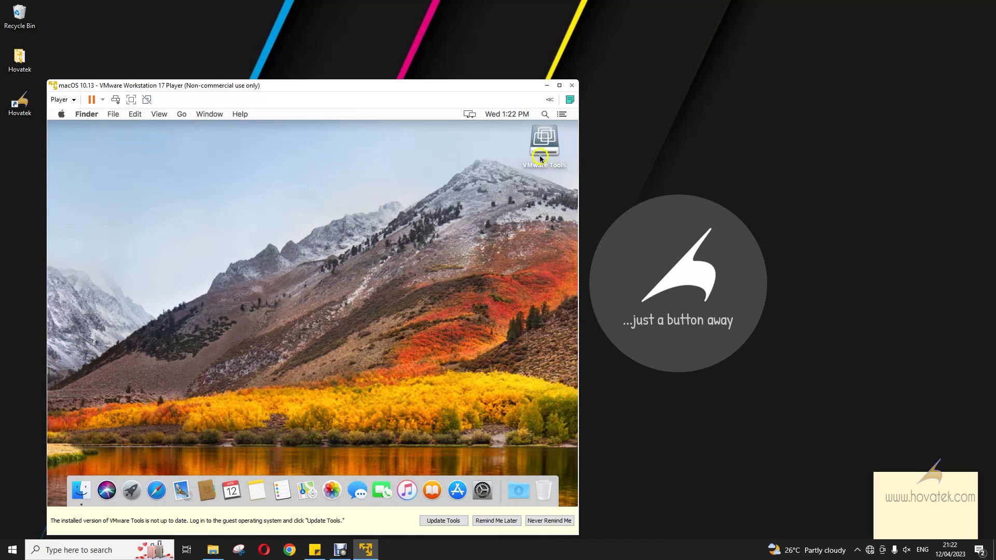
Step: Open the VMware Tools disc on the macOS desktop and launch the Install VMware Tools package
{"action": "double_click", "coordinate": [540, 151]}
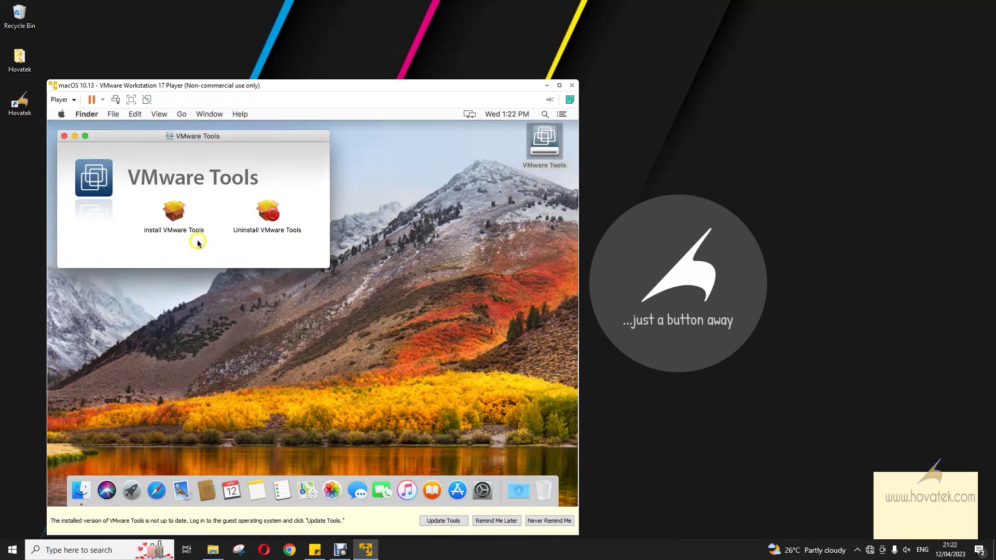
{"action": "left_click", "coordinate": [175, 216]}
{"action": "double_click", "coordinate": [175, 216]}
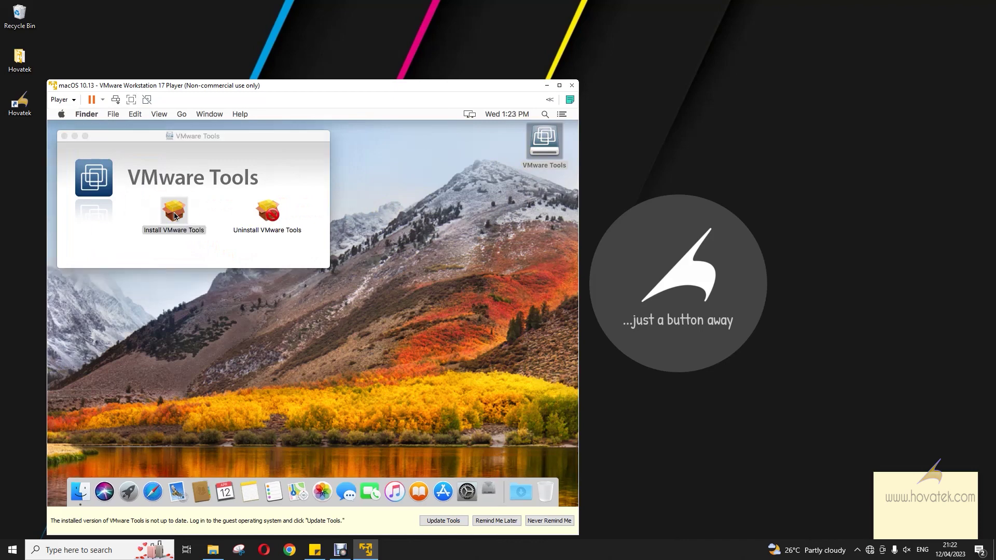
{"action": "left_click", "coordinate": [190, 242]}
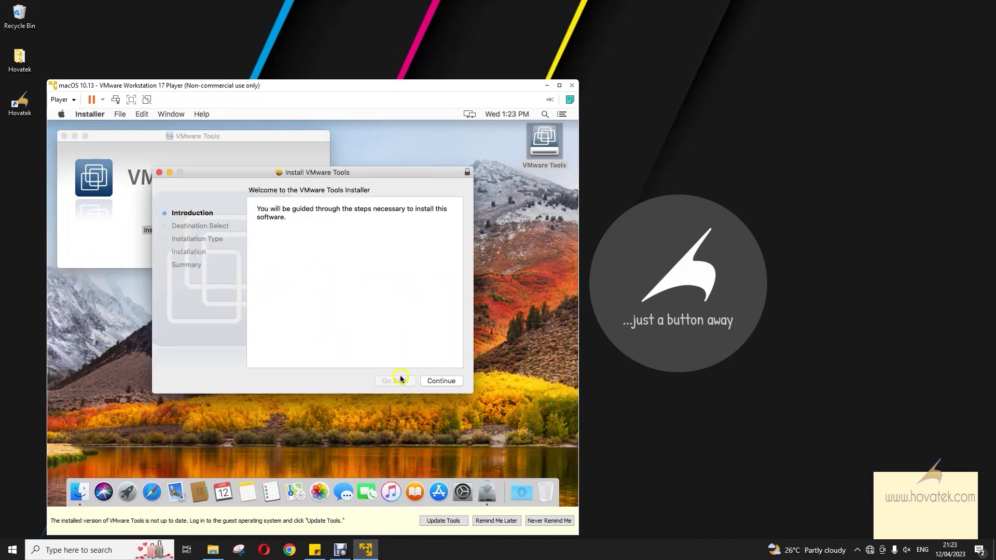
Step: Start the standard VMware Tools installation, accept the required restart and authorize it with the account password
{"action": "left_click", "coordinate": [438, 384]}
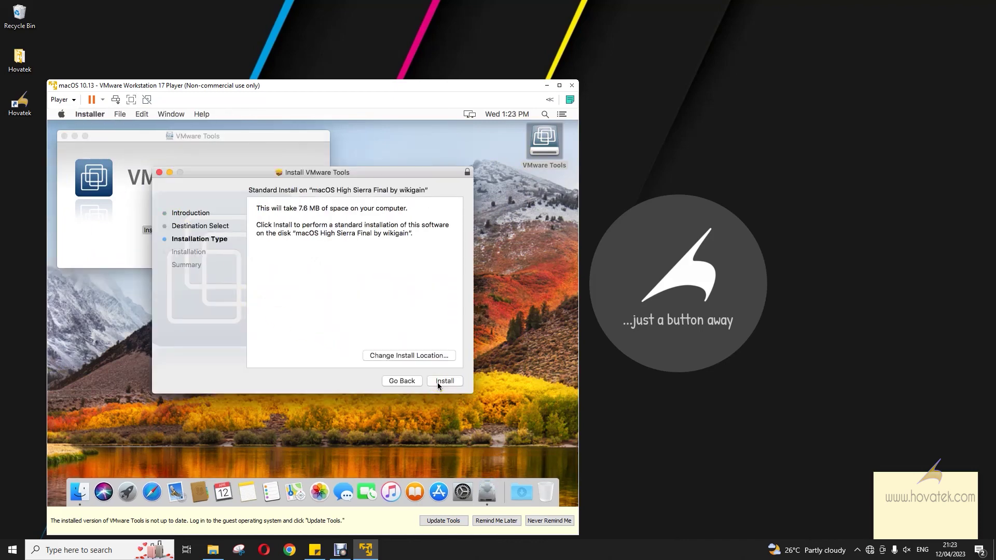
{"action": "left_click", "coordinate": [438, 381]}
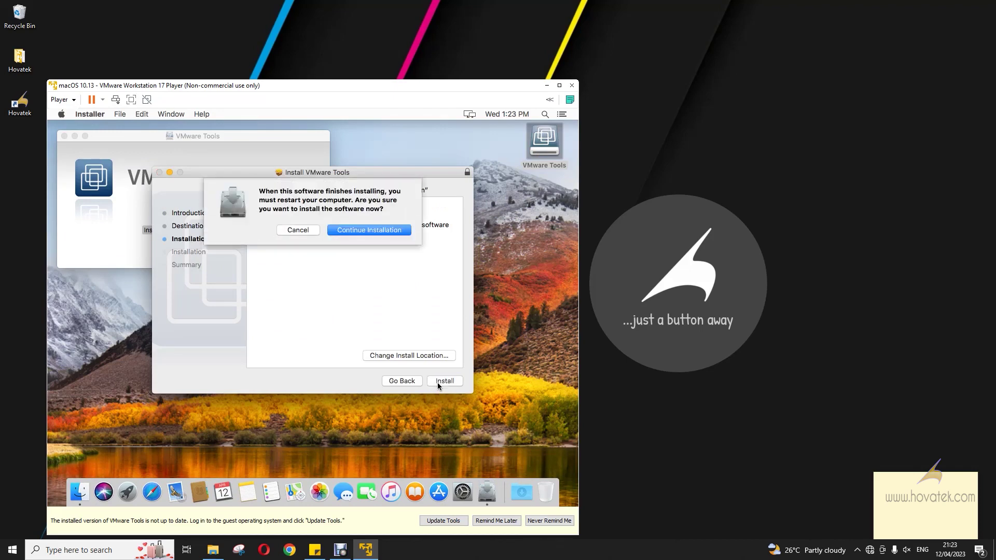
{"action": "left_click", "coordinate": [362, 231]}
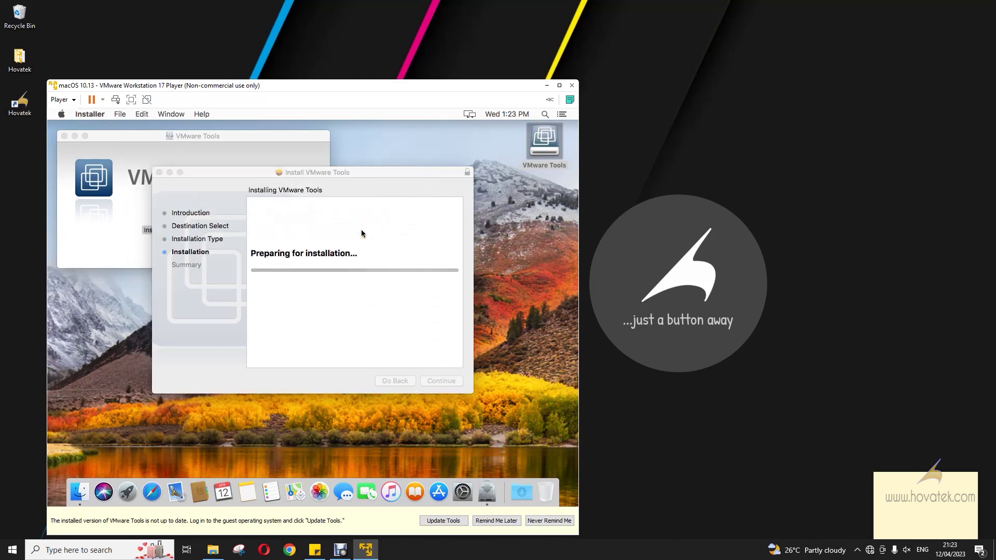
{"action": "type", "text": "•••••"}
{"action": "left_click", "coordinate": [394, 285]}
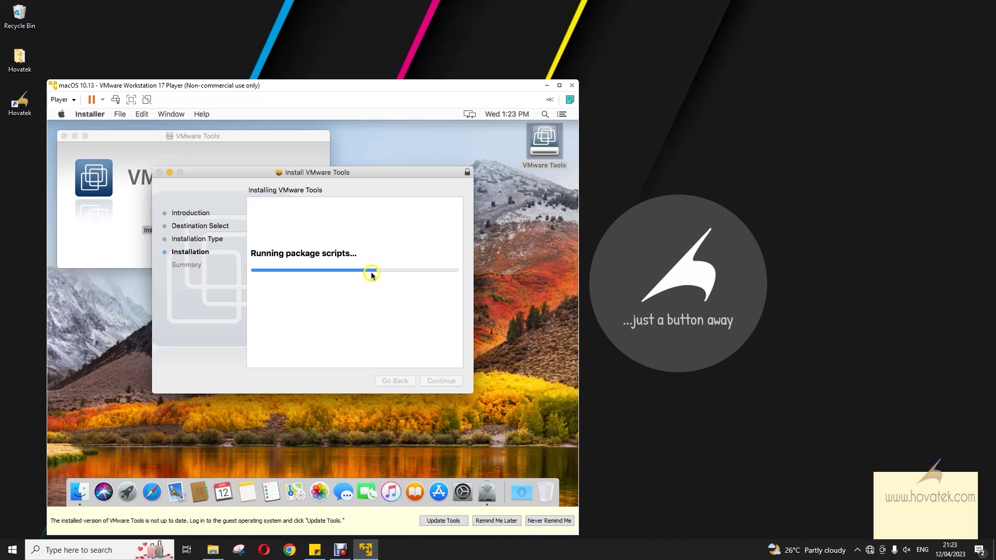
Step: Unlock the General settings of Security & Privacy with the account password, review them and close System Preferences without changes
{"action": "left_click", "coordinate": [62, 115]}
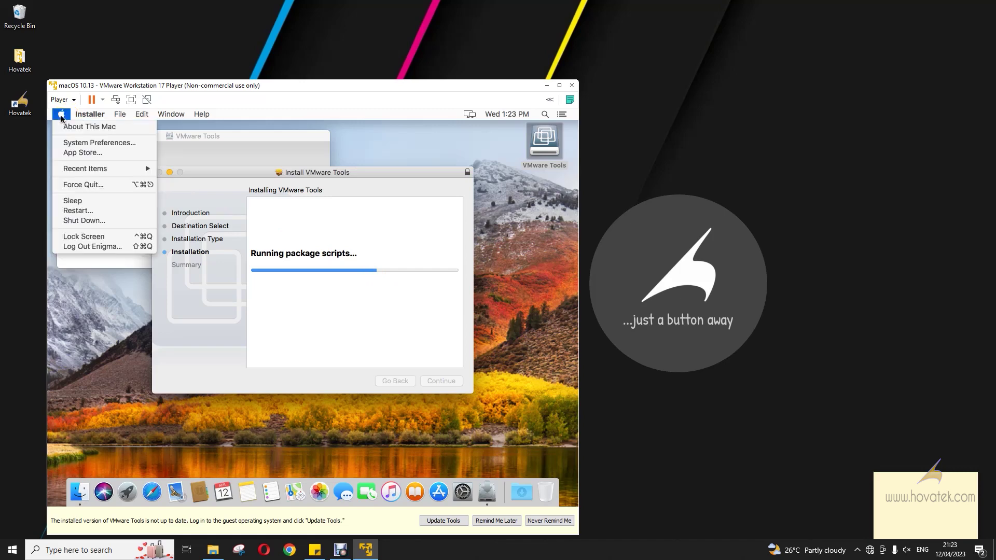
{"action": "left_click", "coordinate": [97, 144]}
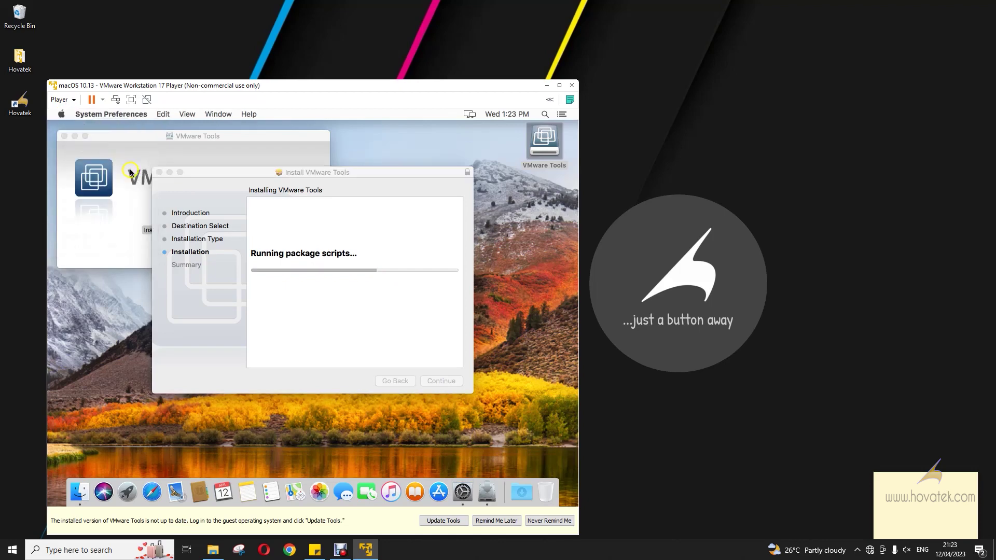
{"action": "left_click", "coordinate": [378, 200]}
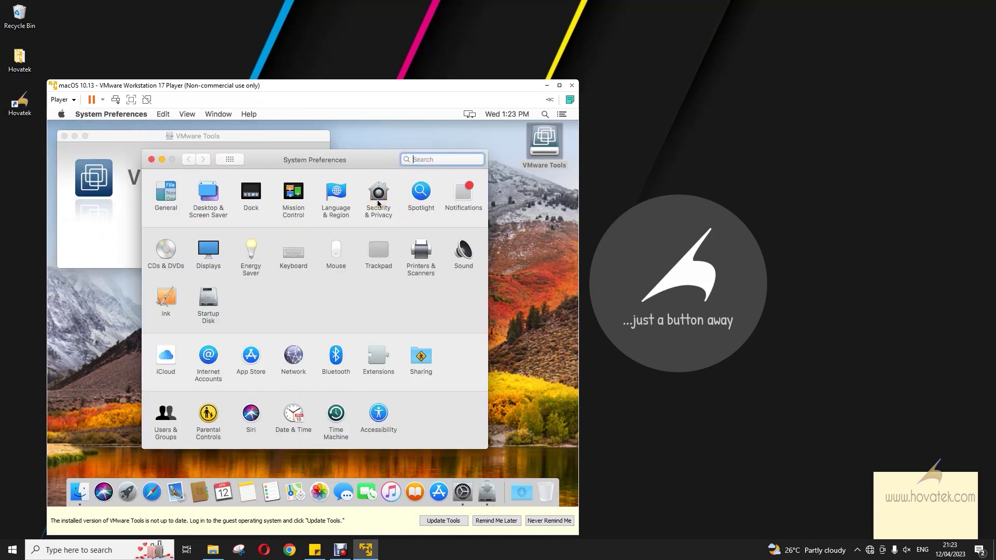
{"action": "left_click", "coordinate": [378, 202]}
{"action": "left_click", "coordinate": [356, 226]}
{"action": "left_click", "coordinate": [200, 433]}
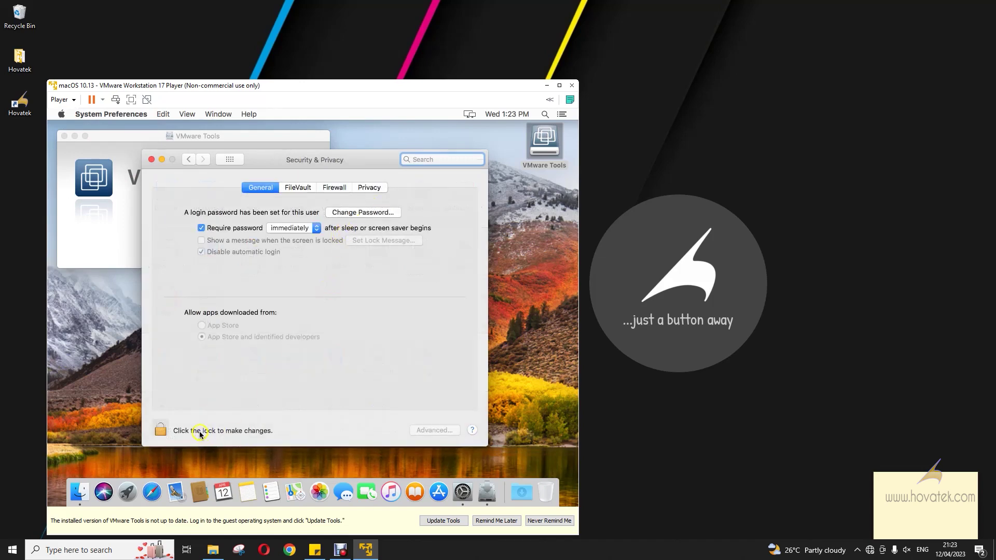
{"action": "type", "text": "••••••"}
{"action": "left_click", "coordinate": [386, 279]}
{"action": "left_click", "coordinate": [400, 265]}
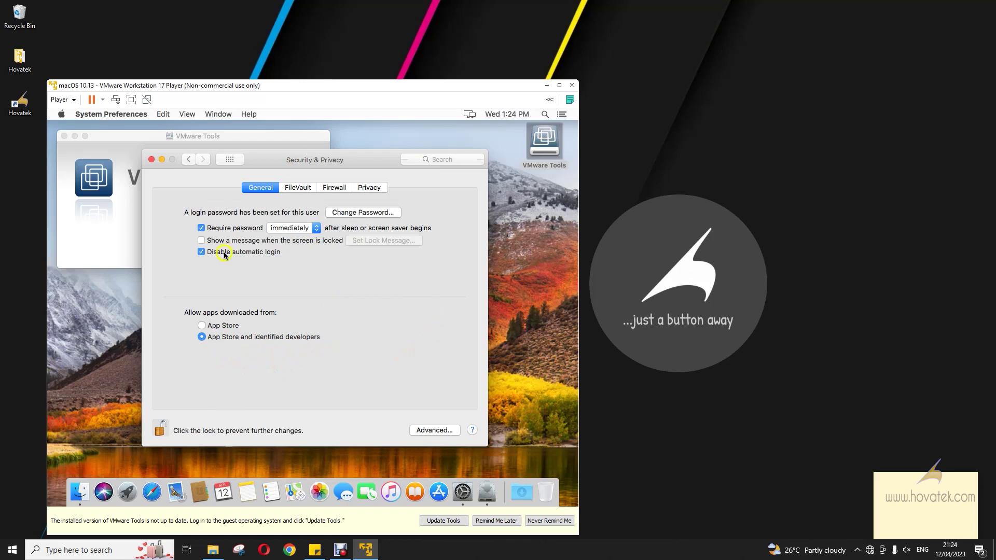
{"action": "left_click", "coordinate": [158, 165]}
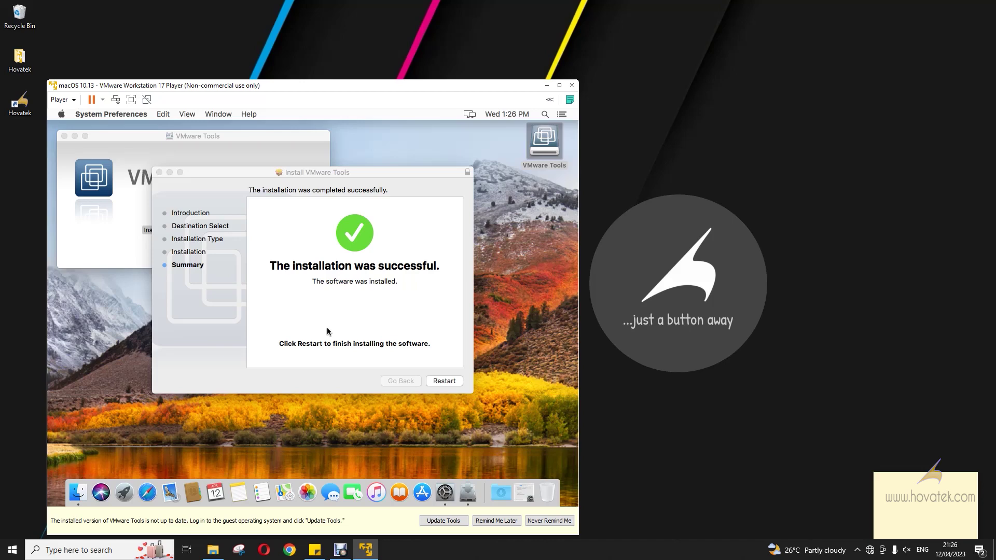
Step: Restart the macOS guest to finish the VMware Tools installation and log back in with the account password
{"action": "left_click", "coordinate": [438, 380]}
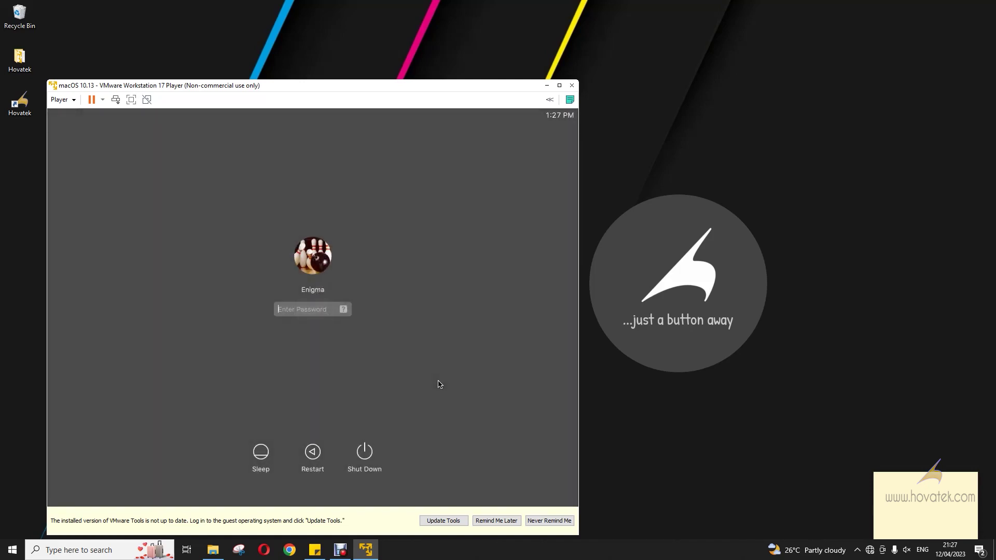
{"action": "type", "text": "••••••"}
{"action": "key", "text": "Return"}
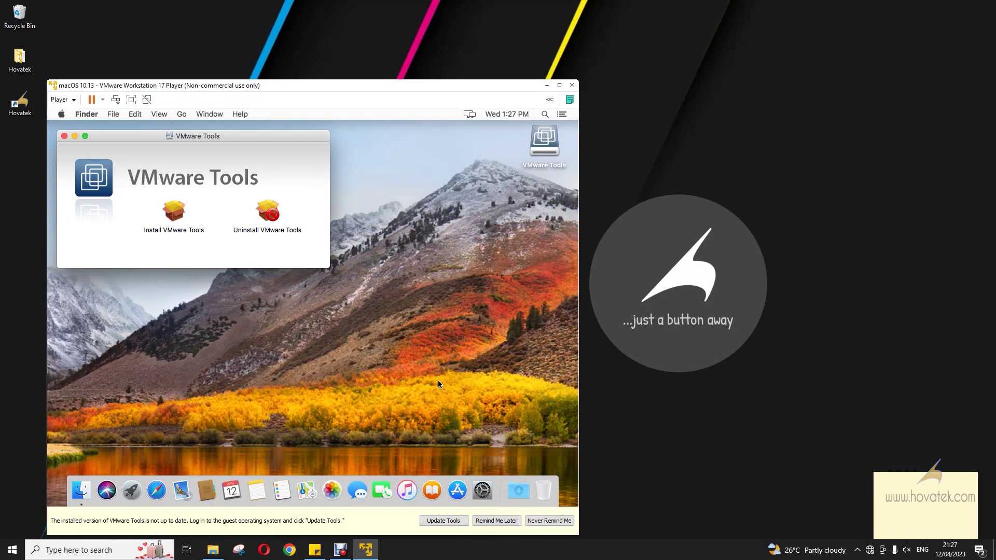
Step: Close the VMware Tools window in macOS and release the pointer from the virtual machine to the host desktop
{"action": "left_click", "coordinate": [64, 136]}
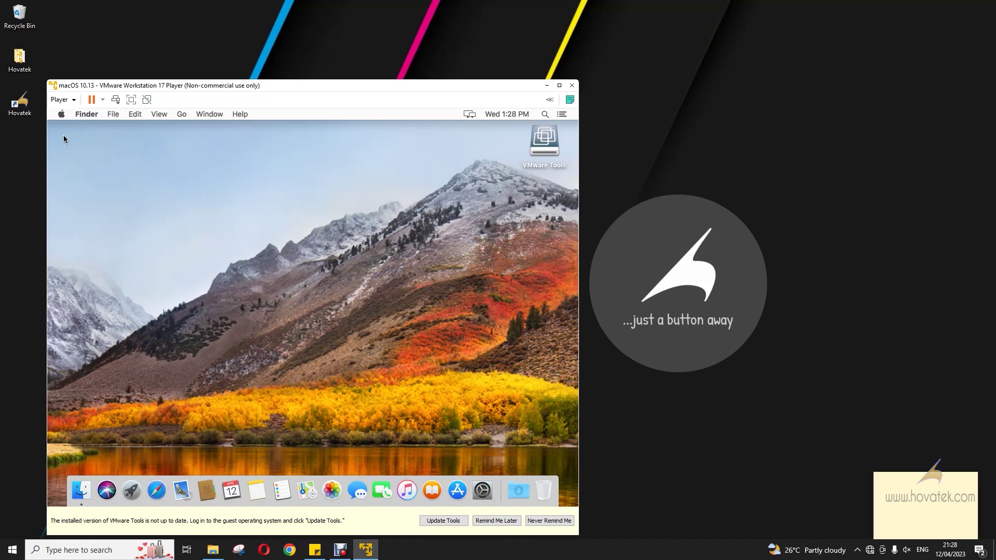
{"action": "key", "text": "ctrl+alt"}
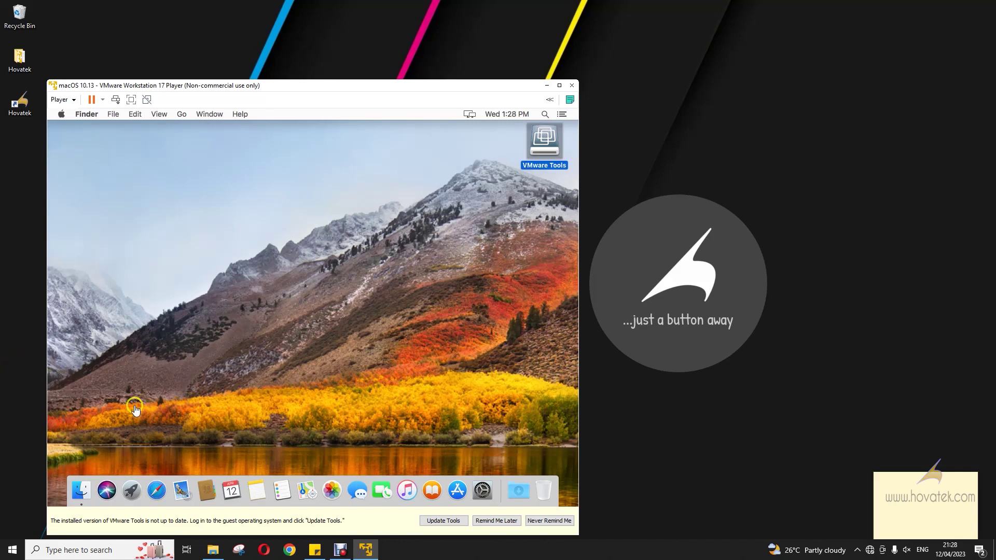
{"action": "left_click", "coordinate": [598, 377]}
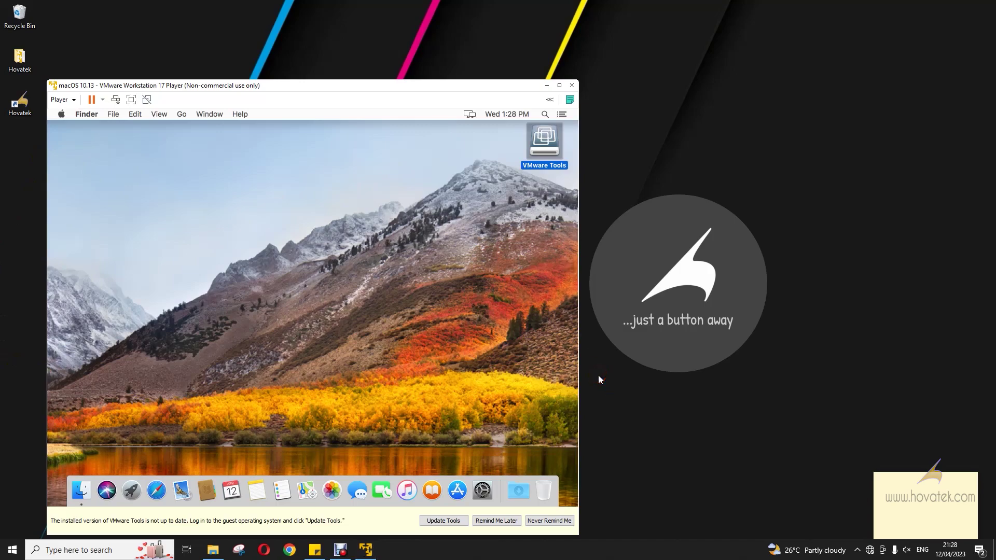